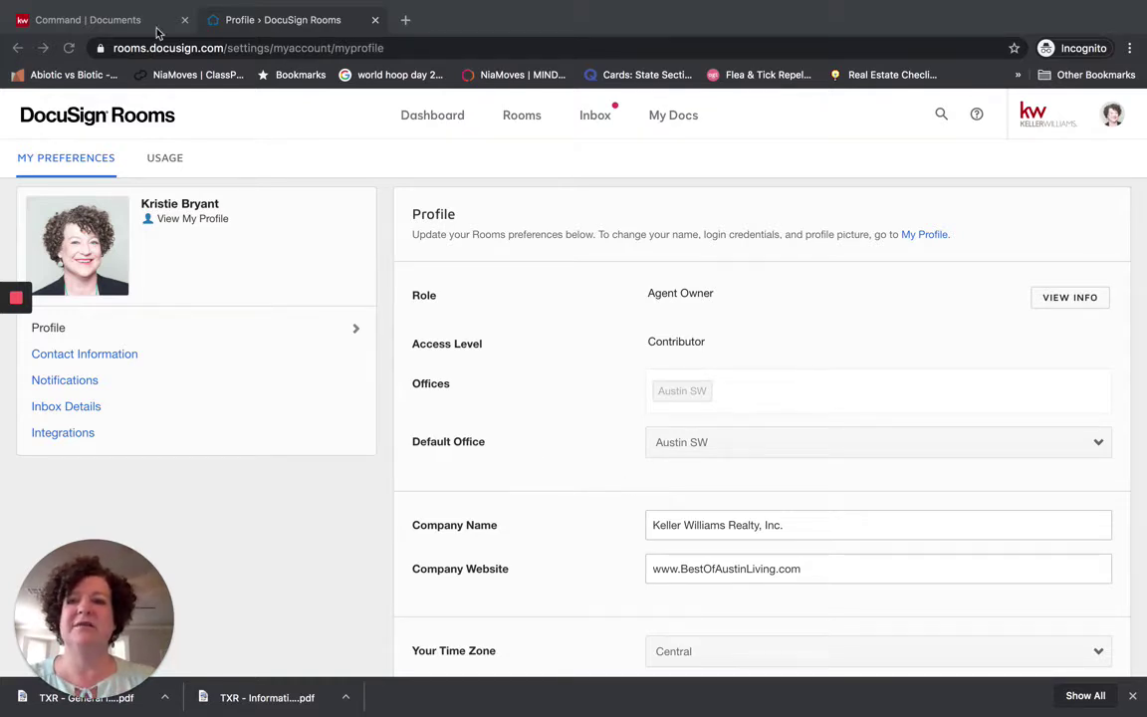
Go back to the DocuSign Rooms profile and open account Preferences from the avatar menu.
{"action": "left_click", "coordinate": [114, 20]}
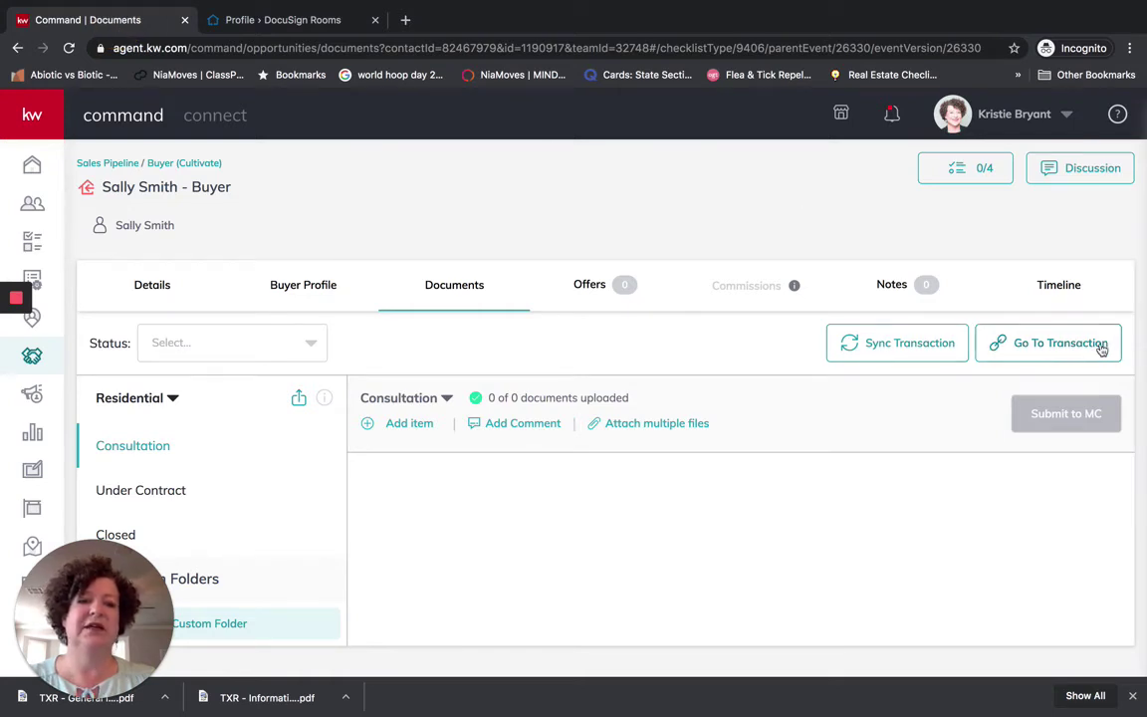
{"action": "left_click", "coordinate": [286, 20]}
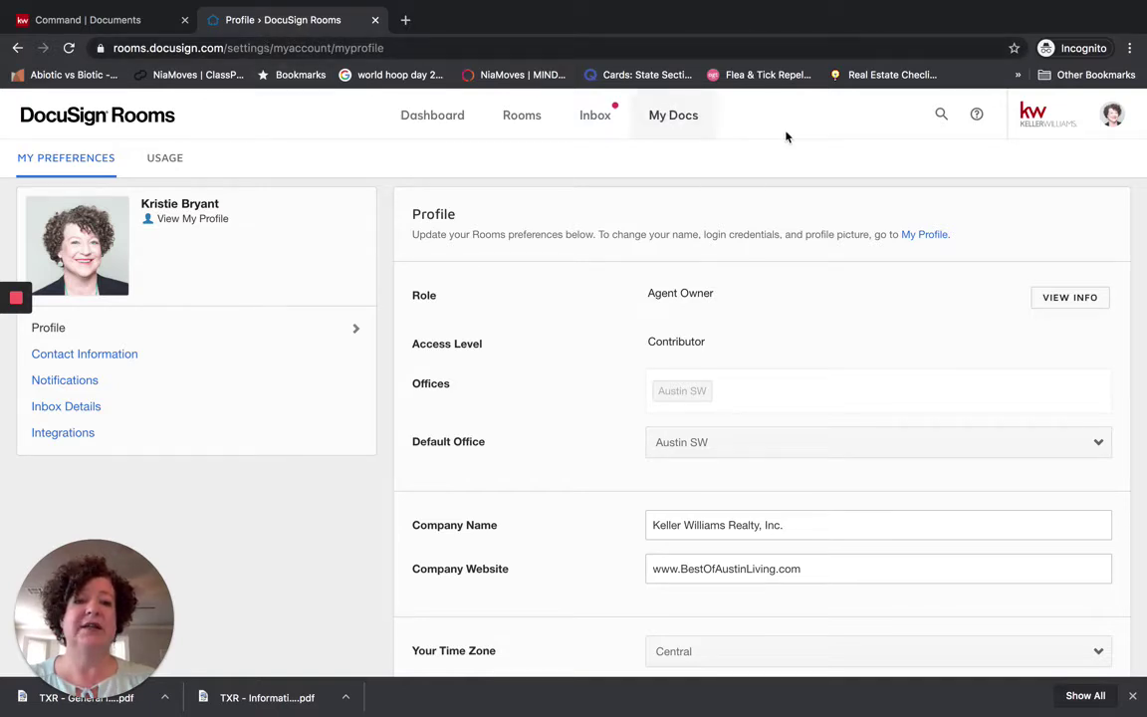
{"action": "left_click", "coordinate": [1112, 115]}
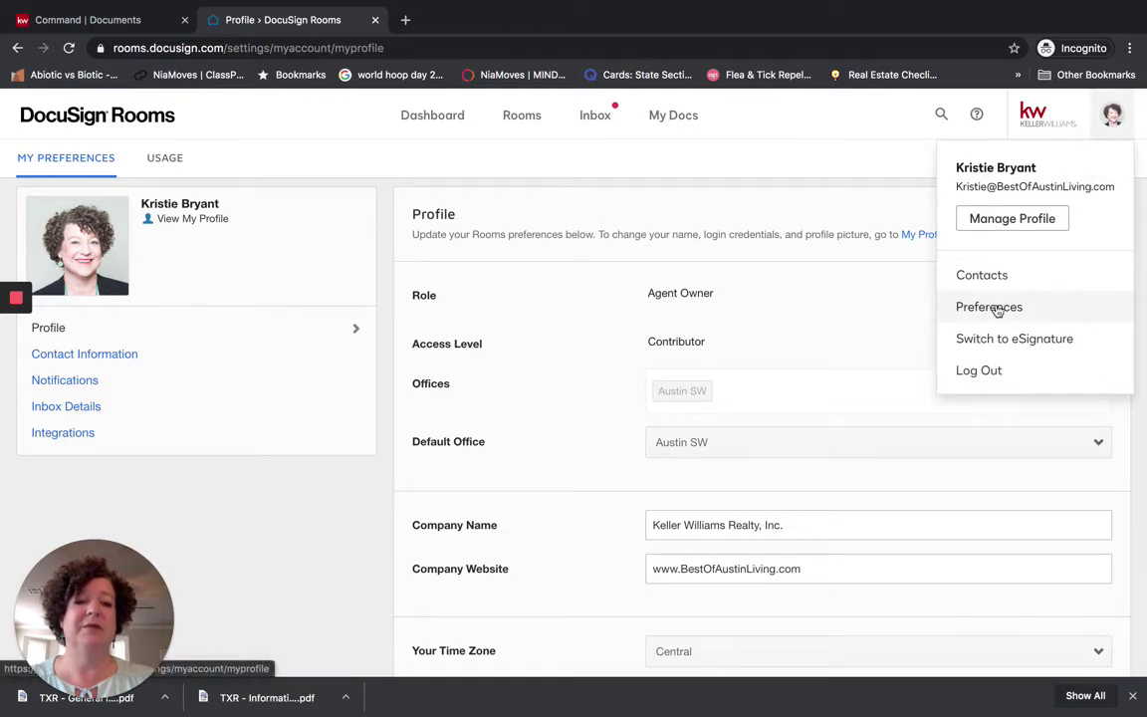
{"action": "left_click", "coordinate": [1112, 115]}
{"action": "left_click", "coordinate": [1112, 117]}
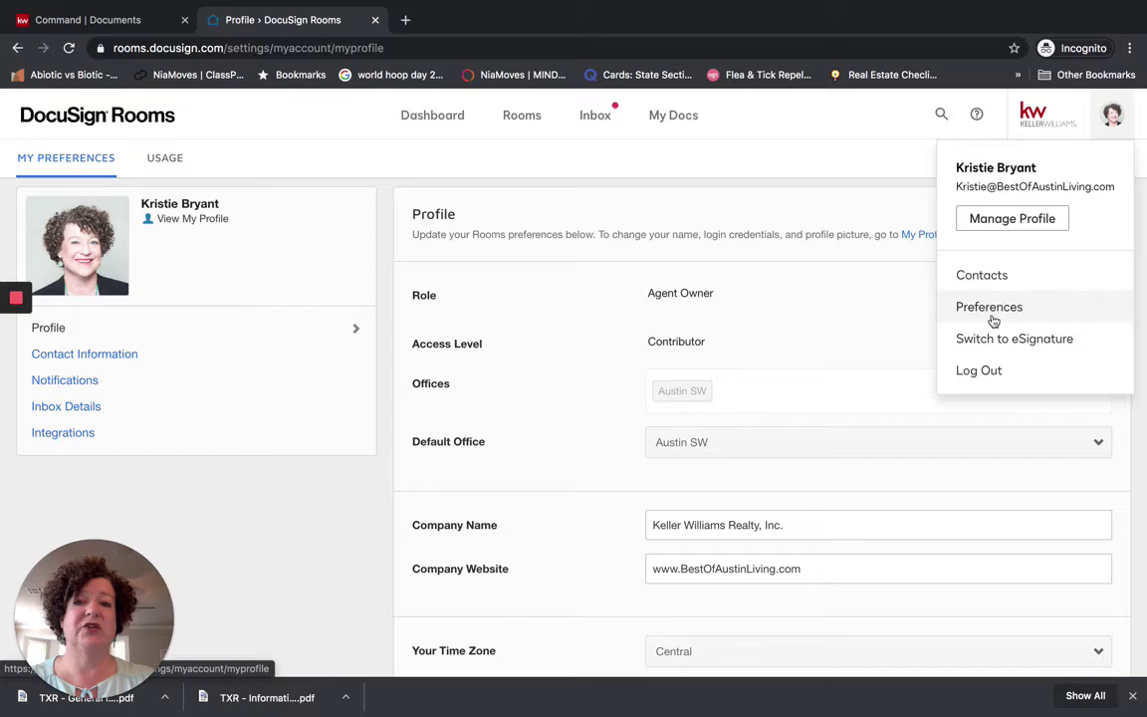
{"action": "left_click", "coordinate": [974, 311]}
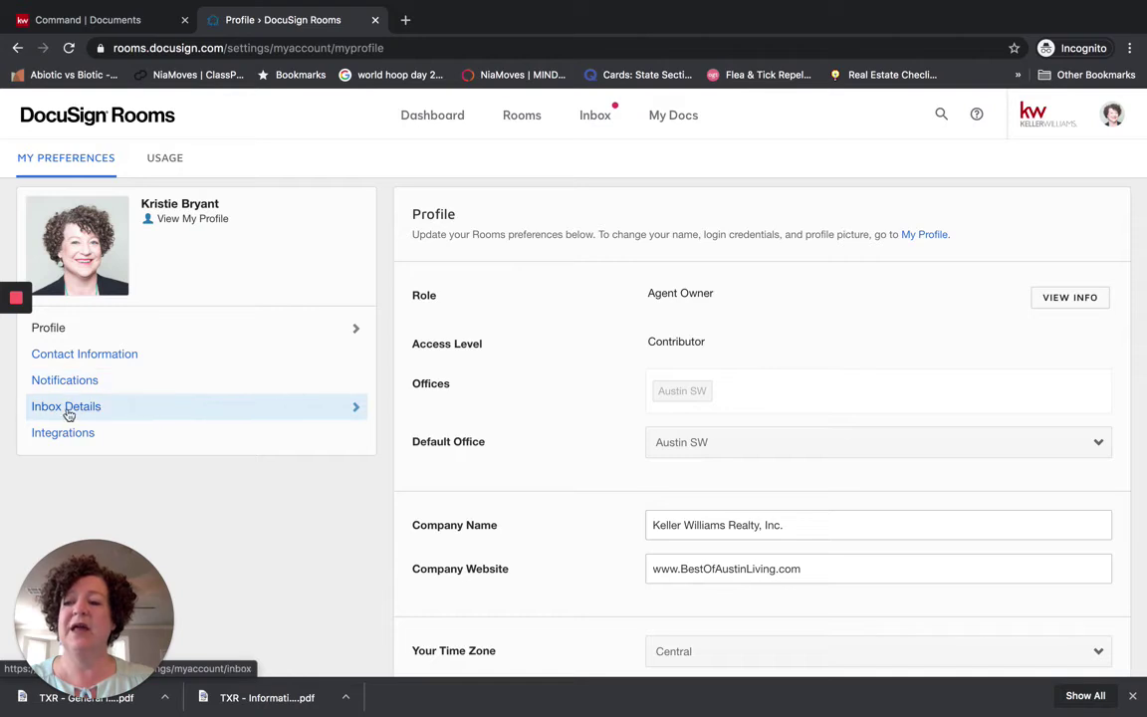
{"action": "left_click", "coordinate": [65, 409]}
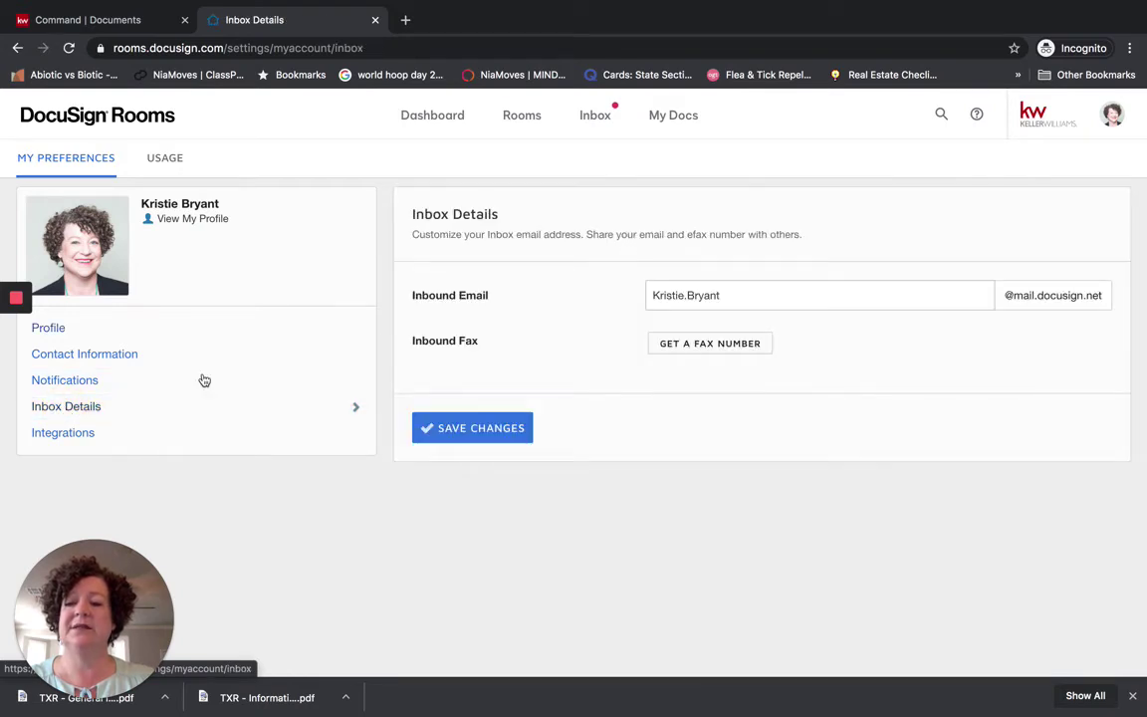
{"action": "left_click", "coordinate": [752, 292]}
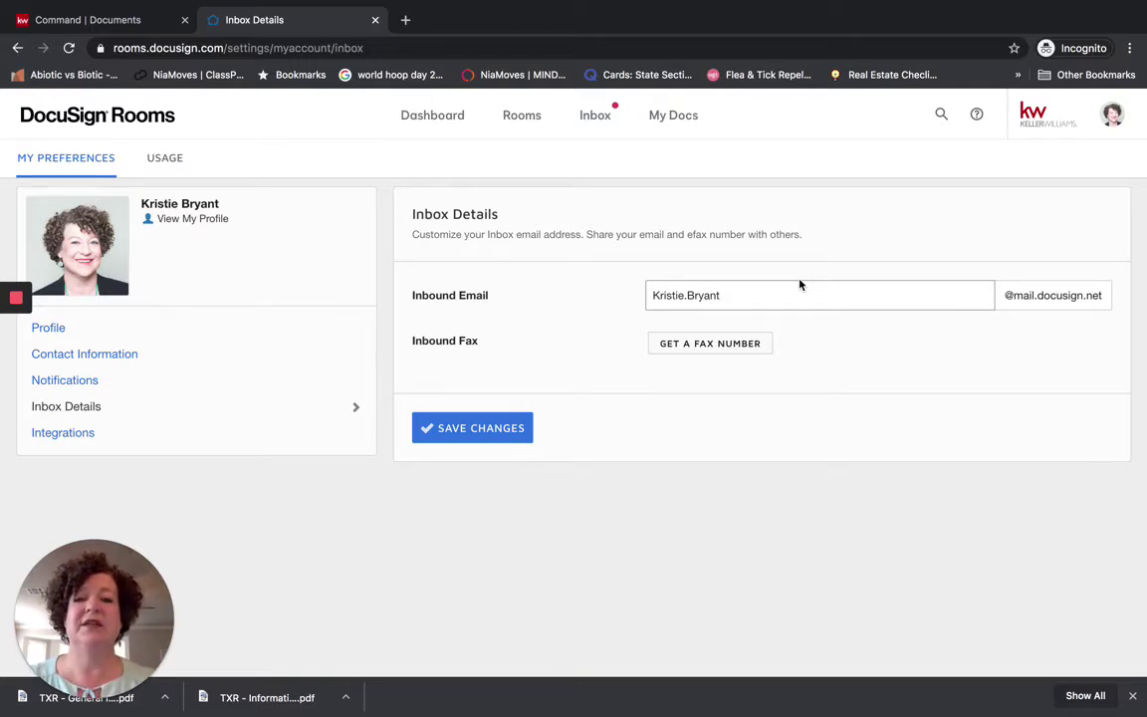
{"action": "left_click", "coordinate": [456, 435]}
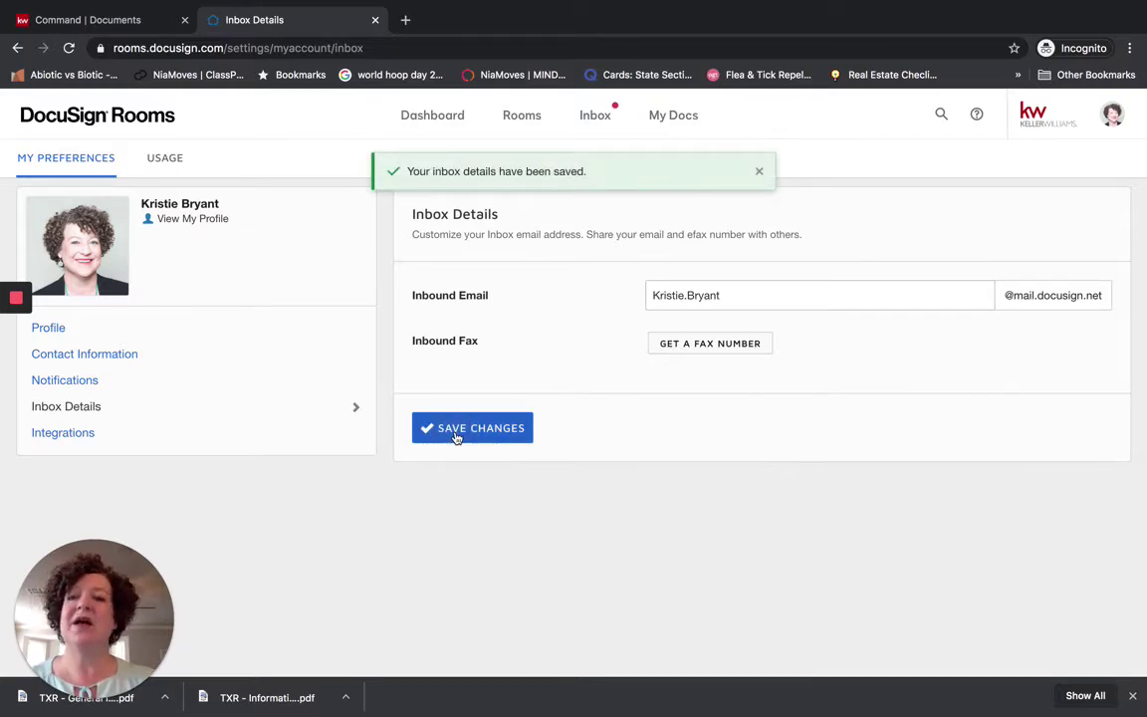
{"action": "left_click", "coordinate": [512, 118]}
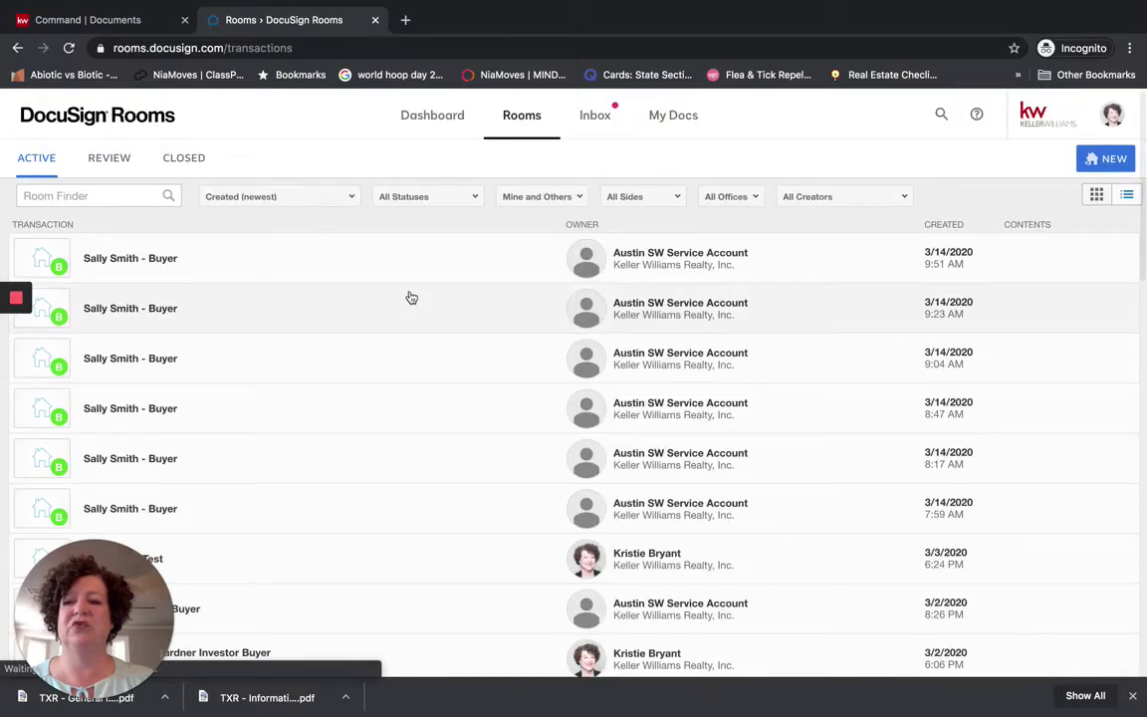
{"action": "scroll", "coordinate": [362, 369], "scroll_direction": "down", "scroll_amount": 6}
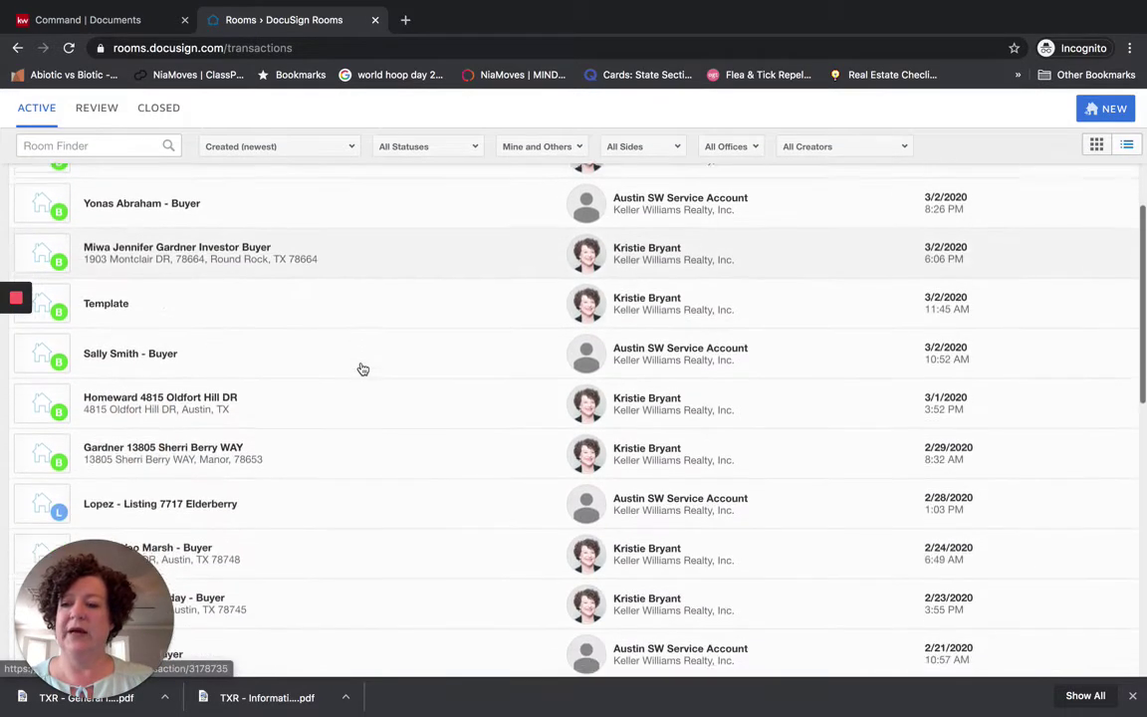
{"action": "scroll", "coordinate": [363, 370], "scroll_direction": "down", "scroll_amount": 5}
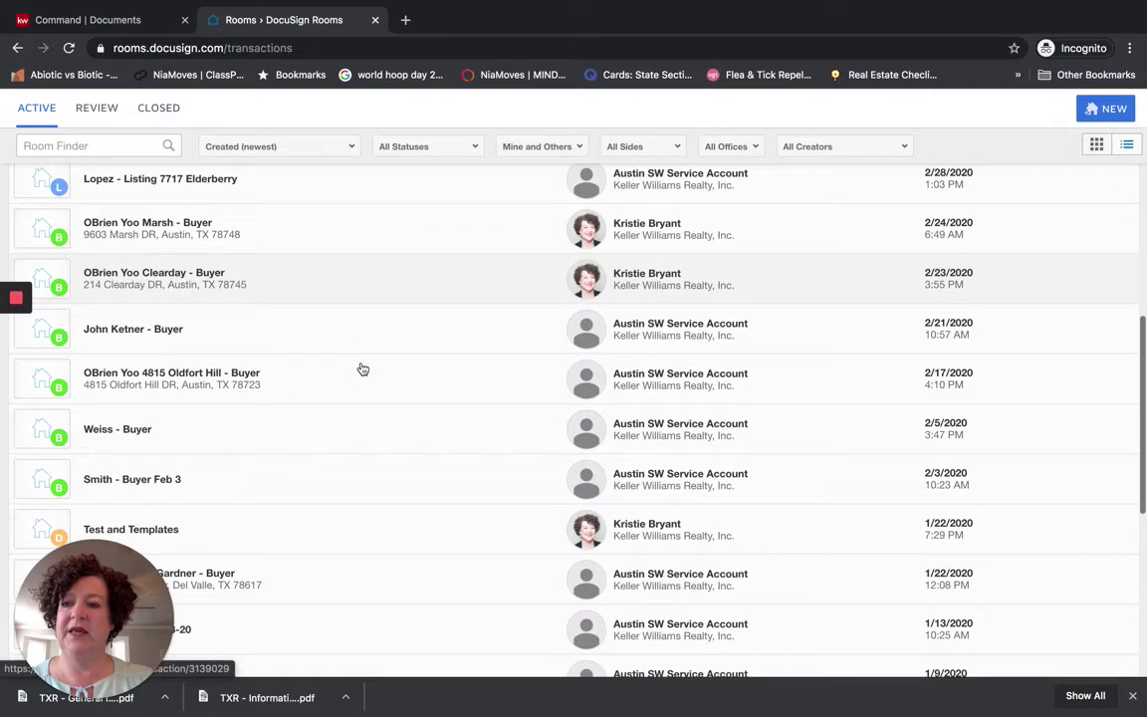
{"action": "scroll", "coordinate": [362, 369], "scroll_direction": "down", "scroll_amount": 2}
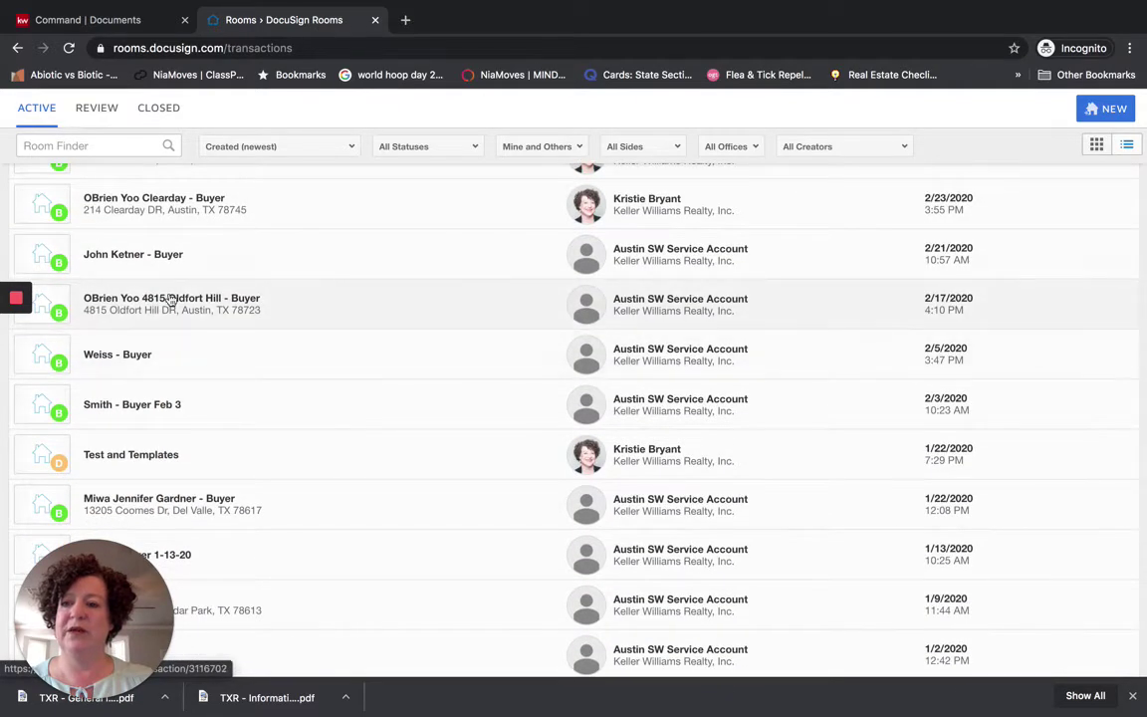
{"action": "left_click", "coordinate": [176, 312]}
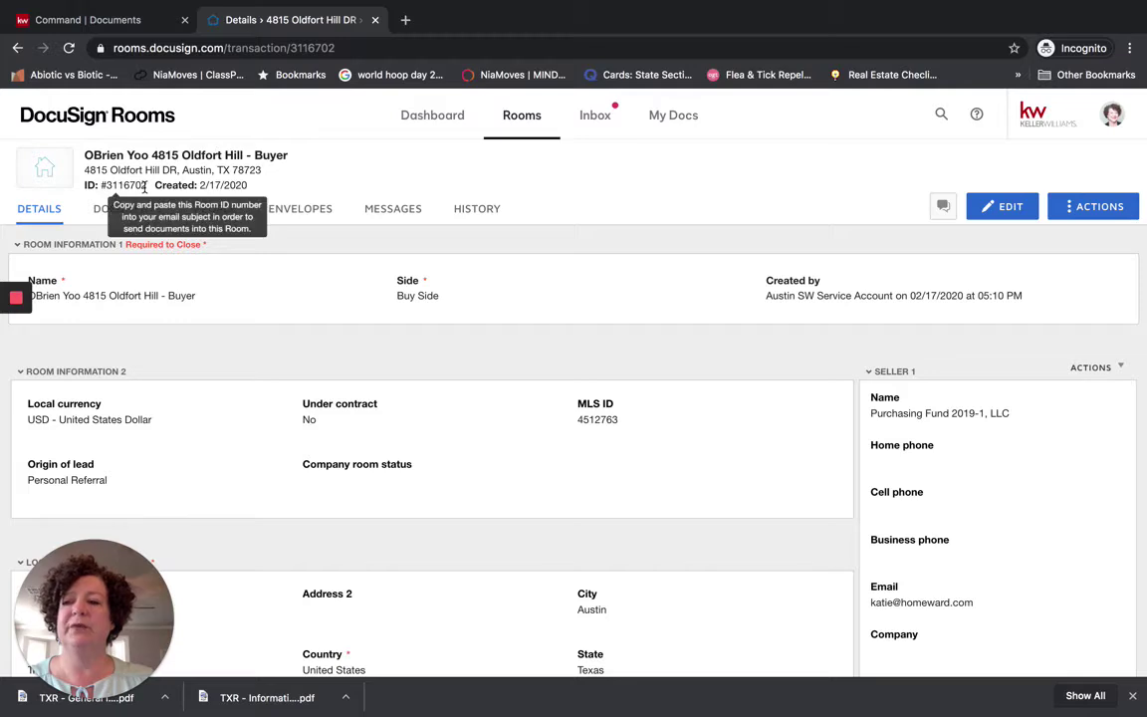
{"action": "left_click_drag", "start_coordinate": [147, 185], "coordinate": [102, 185]}
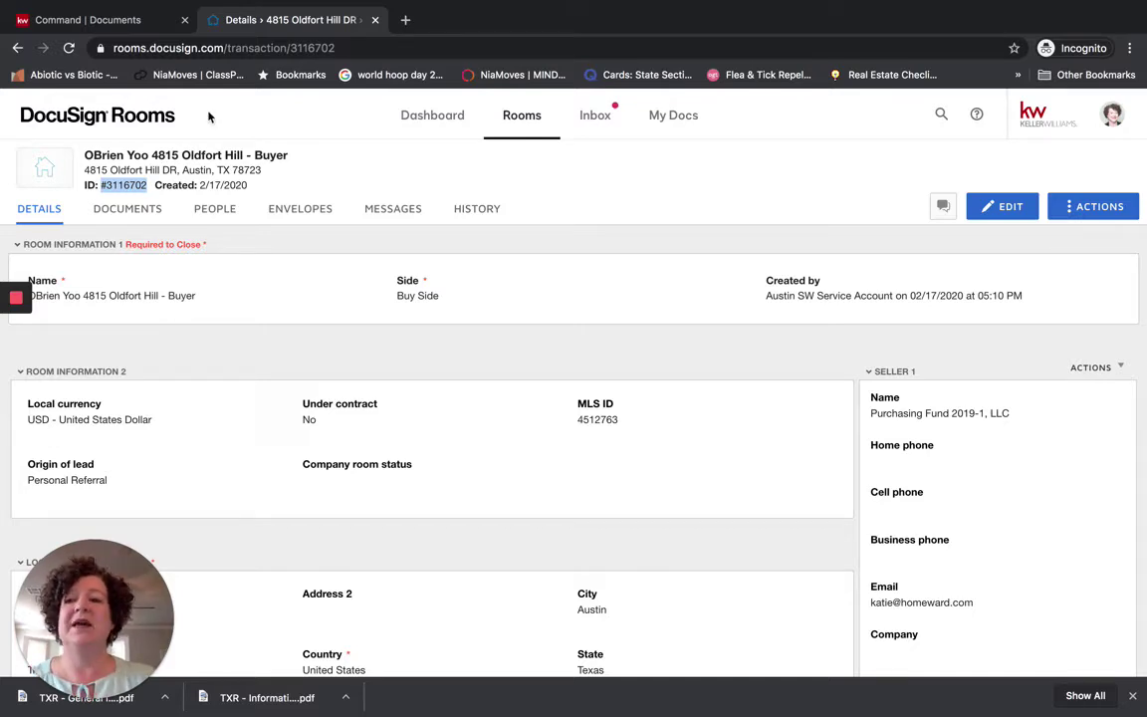
{"action": "key", "text": "ctrl+Up"}
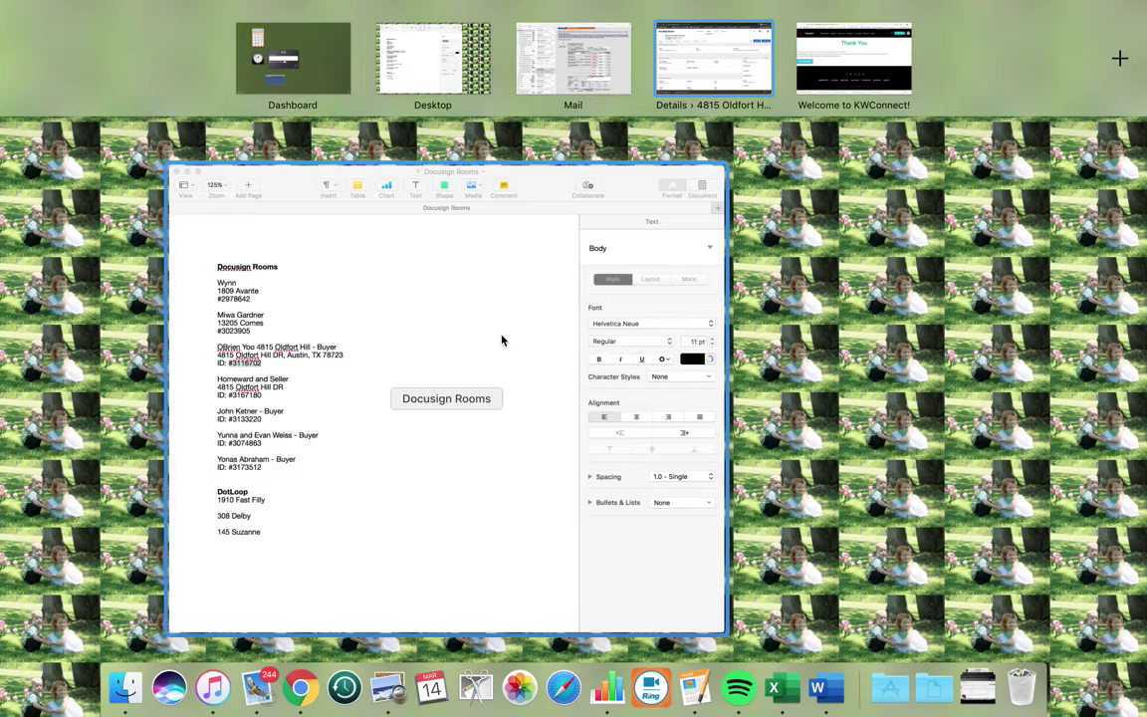
Close the Docusign Rooms Pages note and return to the Oldfort Hill room's Details page.
{"action": "left_click", "coordinate": [502, 337]}
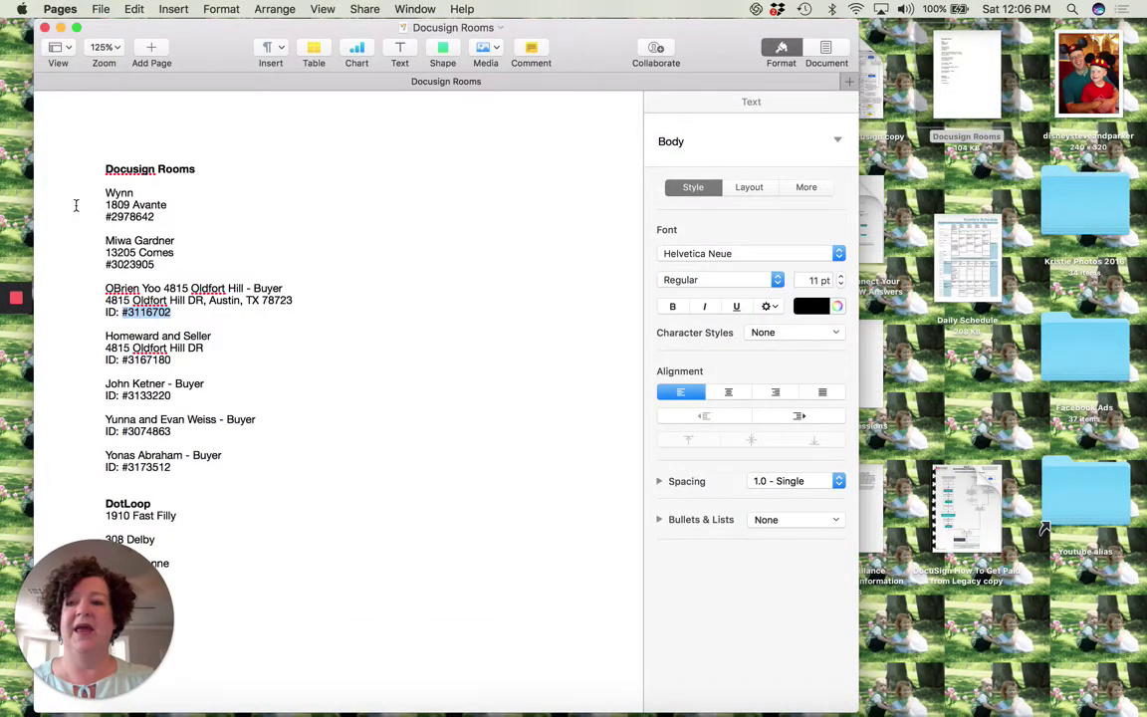
{"action": "left_click", "coordinate": [43, 27]}
{"action": "key", "text": "ctrl+Up"}
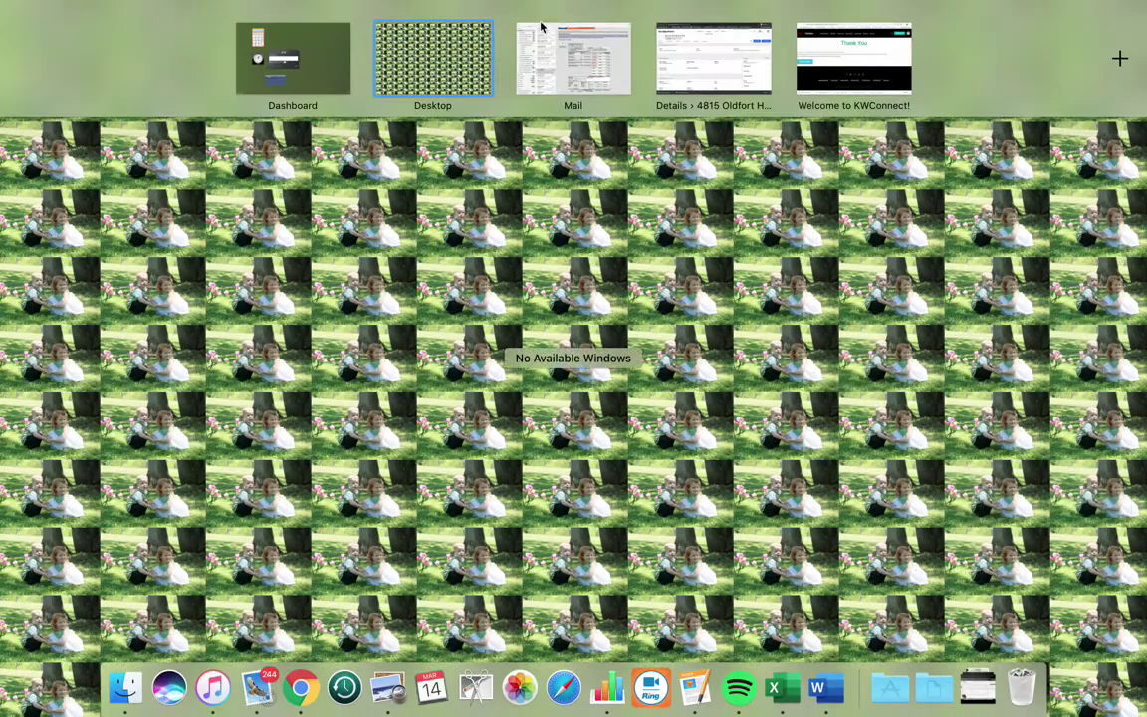
{"action": "left_click", "coordinate": [670, 65]}
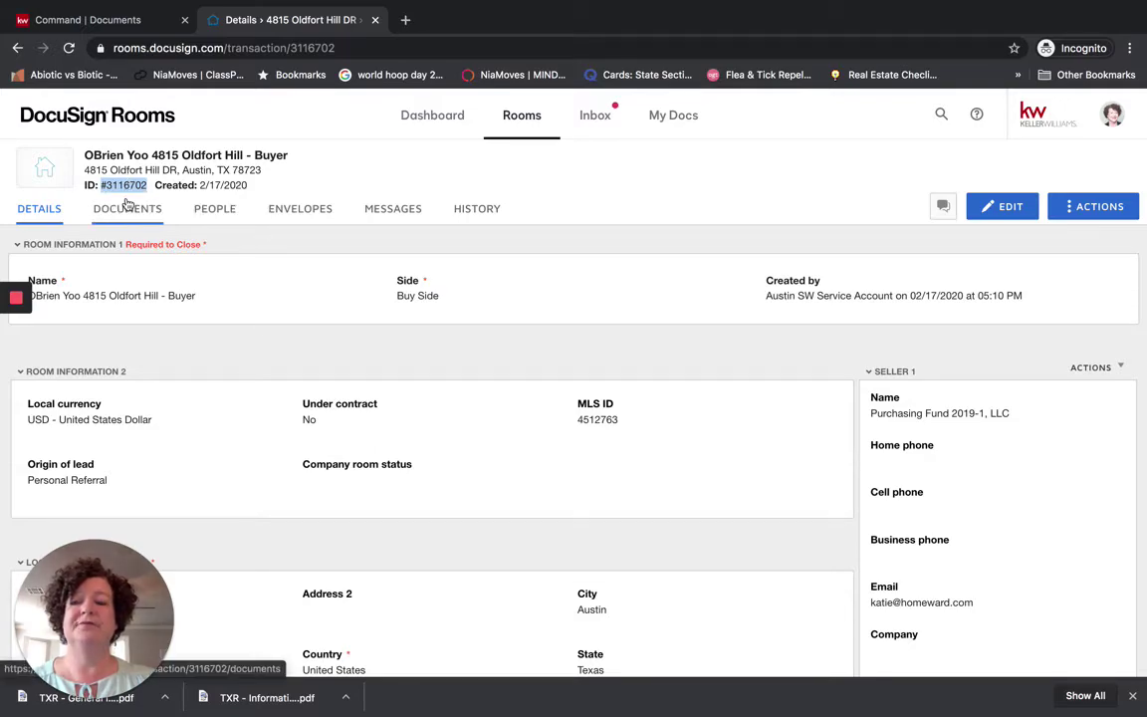
Switch to Mail and start forwarding the Buyer Title Commitment email.
{"action": "key", "text": "ctrl+Up"}
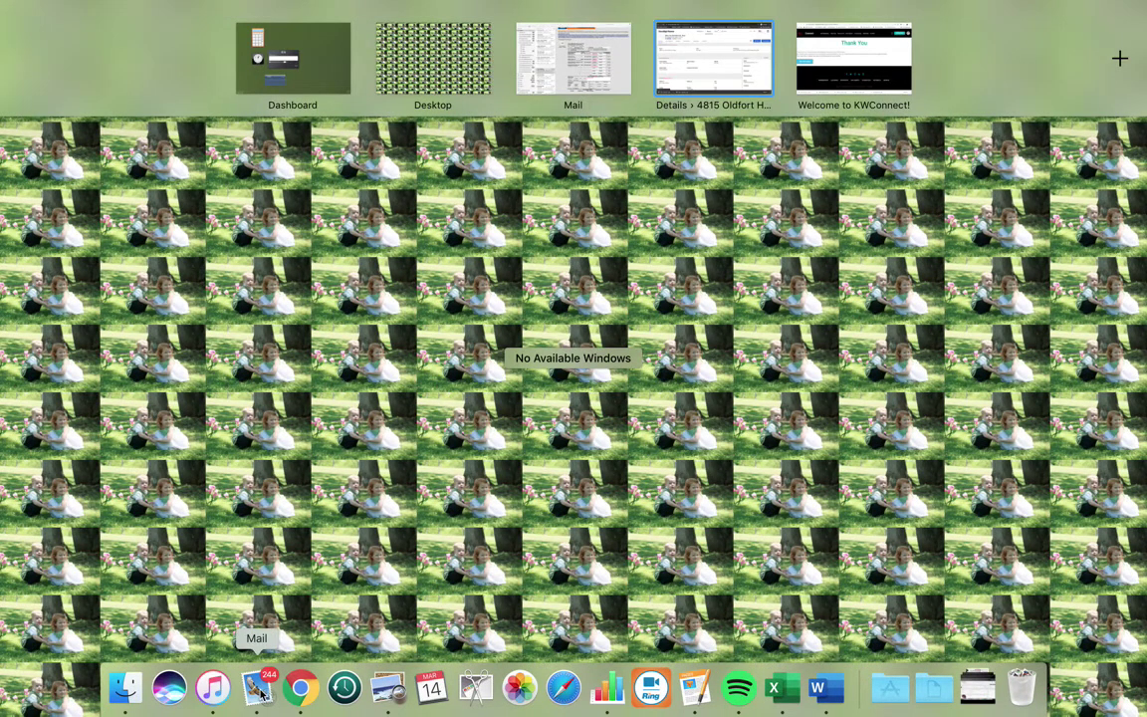
{"action": "left_click", "coordinate": [256, 687]}
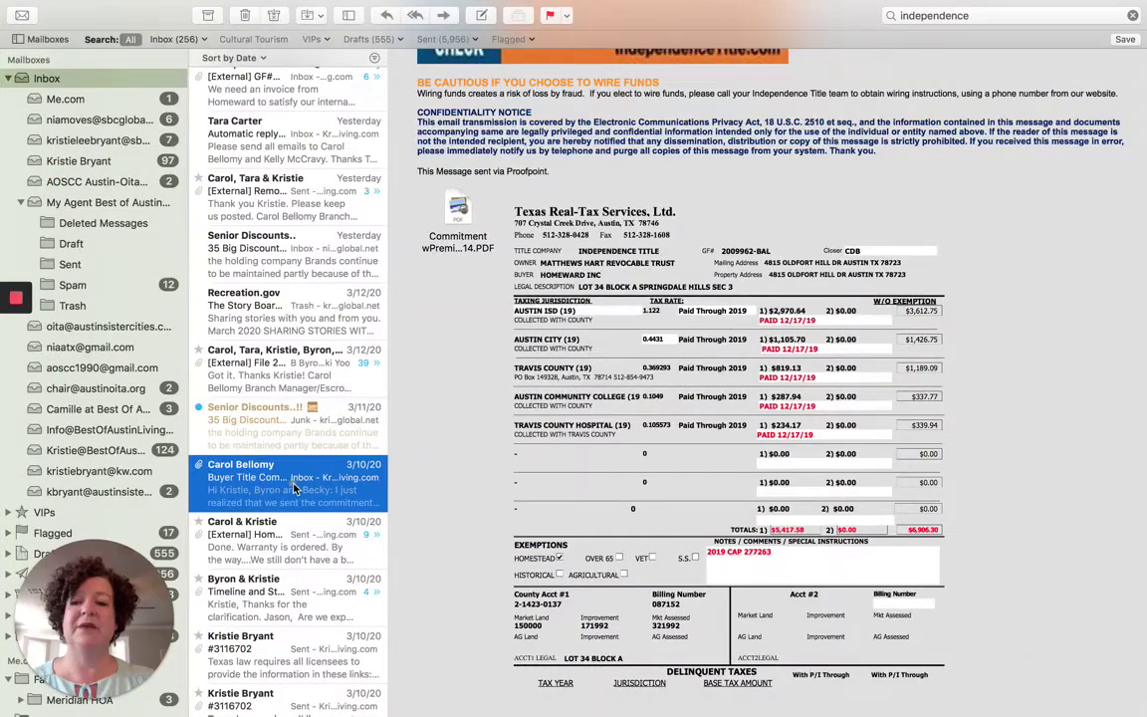
{"action": "left_click", "coordinate": [444, 17]}
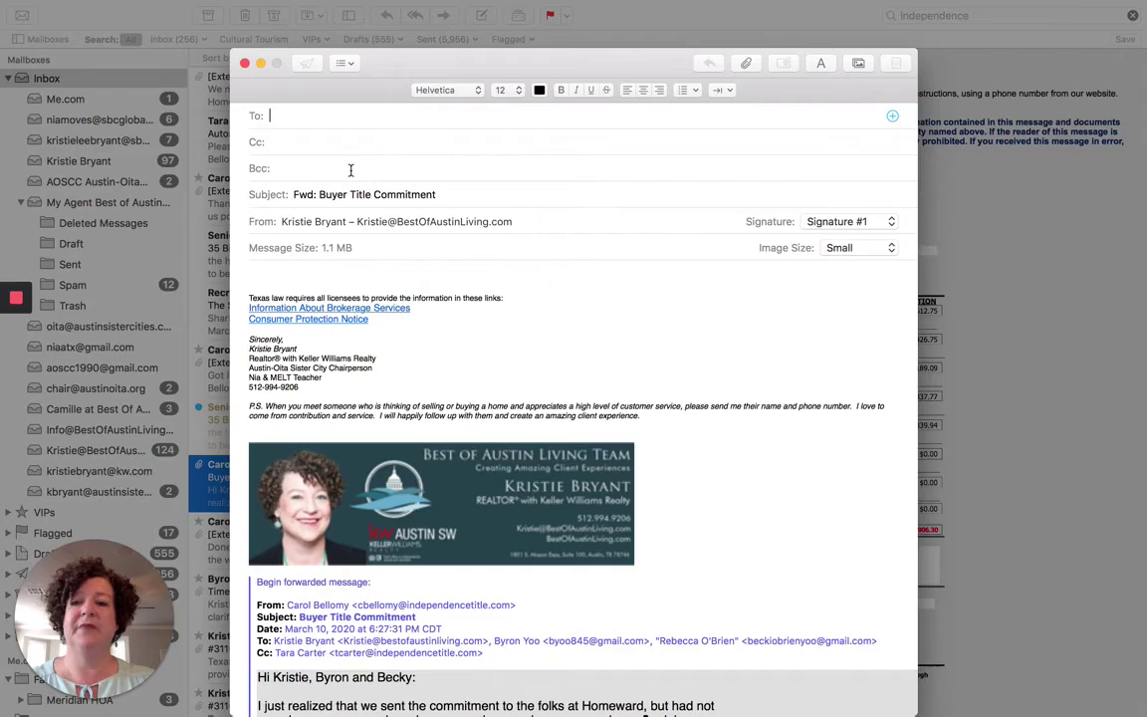
{"action": "scroll", "coordinate": [488, 368], "scroll_direction": "down", "scroll_amount": 20}
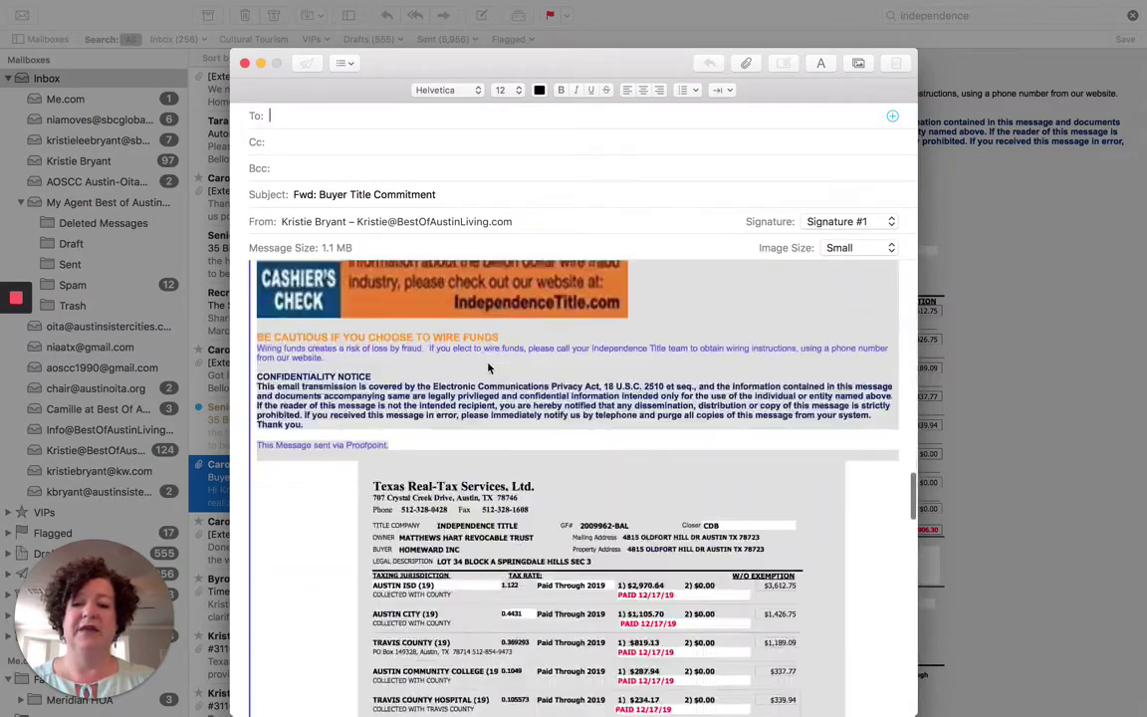
{"action": "scroll", "coordinate": [488, 368], "scroll_direction": "down", "scroll_amount": 5}
{"action": "scroll", "coordinate": [488, 368], "scroll_direction": "up", "scroll_amount": 15}
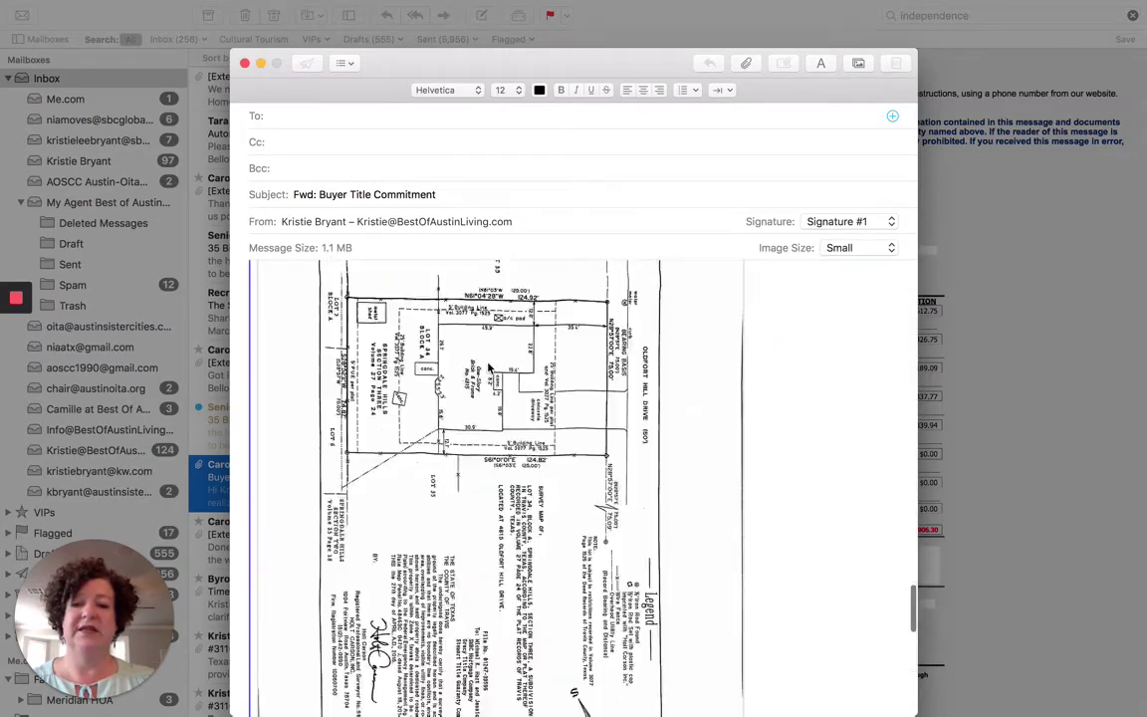
{"action": "scroll", "coordinate": [487, 368], "scroll_direction": "up", "scroll_amount": 10}
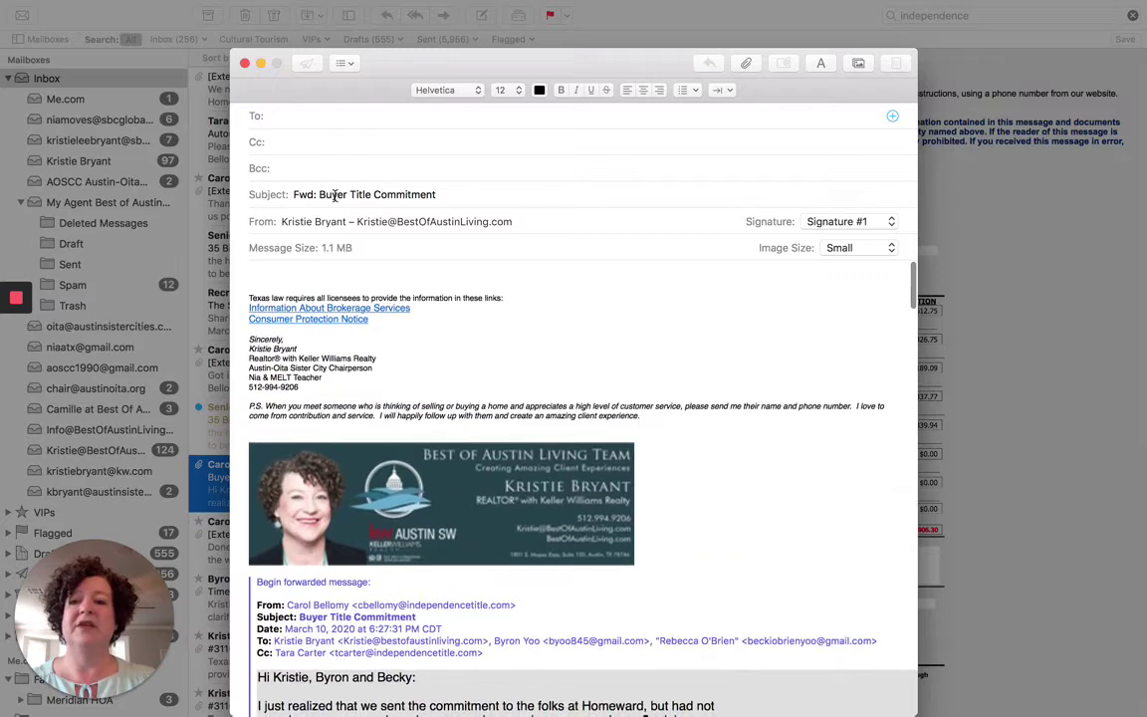
Replace the forward's subject with the copied room ID and begin entering a contact's name as recipient.
{"action": "triple_click", "coordinate": [335, 195]}
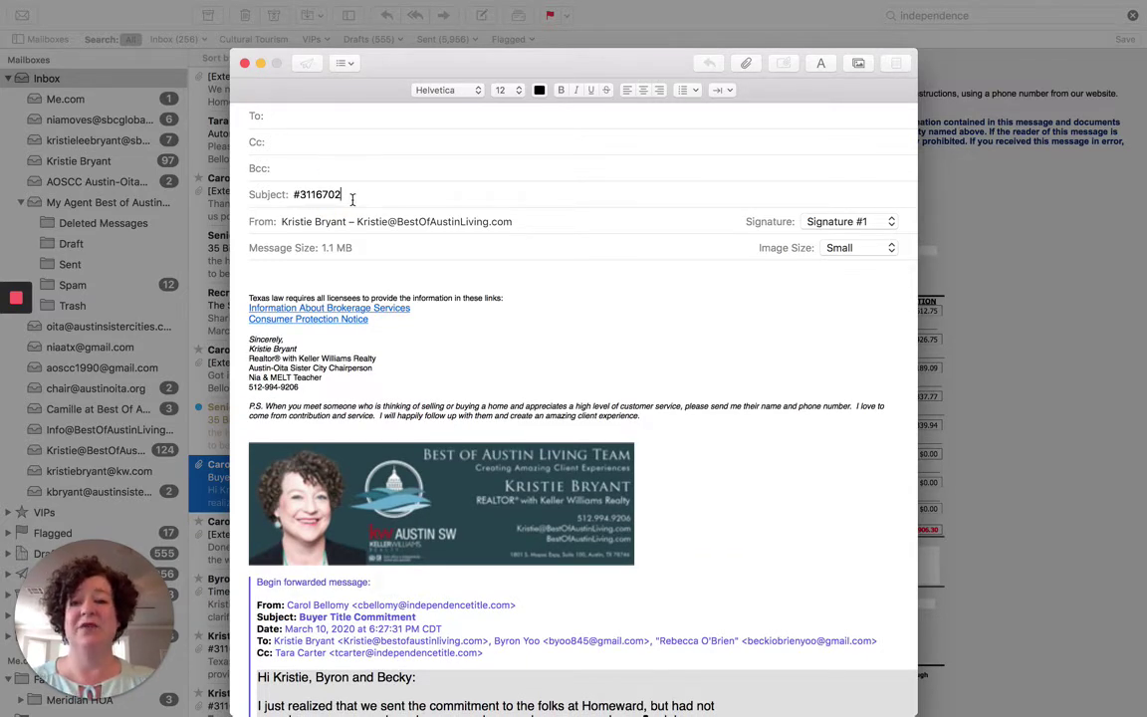
{"action": "left_click", "coordinate": [289, 111]}
{"action": "type", "text": "kristie"}
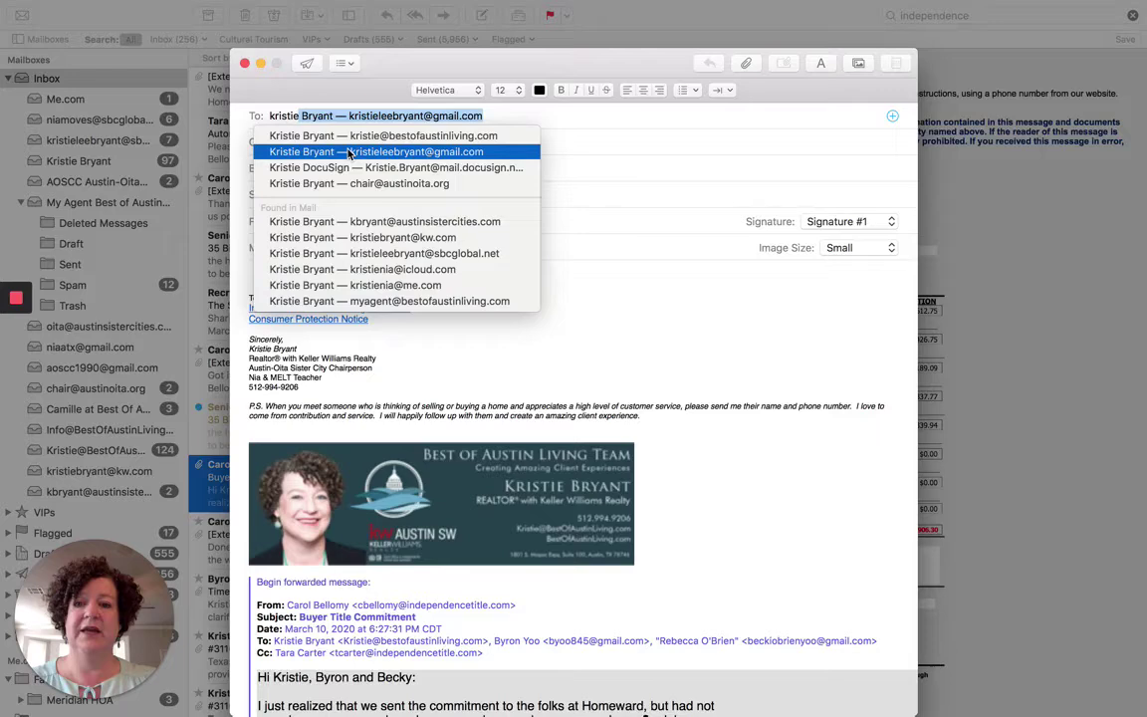
Replace the typed name with the DocuSign inbound address contact and verify its address.
{"action": "key", "text": "BackSpace"}
{"action": "key", "text": "BackSpace"}
{"action": "key", "text": "BackSpace"}
{"action": "key", "text": "BackSpace"}
{"action": "key", "text": "BackSpace"}
{"action": "key", "text": "BackSpace"}
{"action": "key", "text": "BackSpace"}
{"action": "key", "text": "BackSpace"}
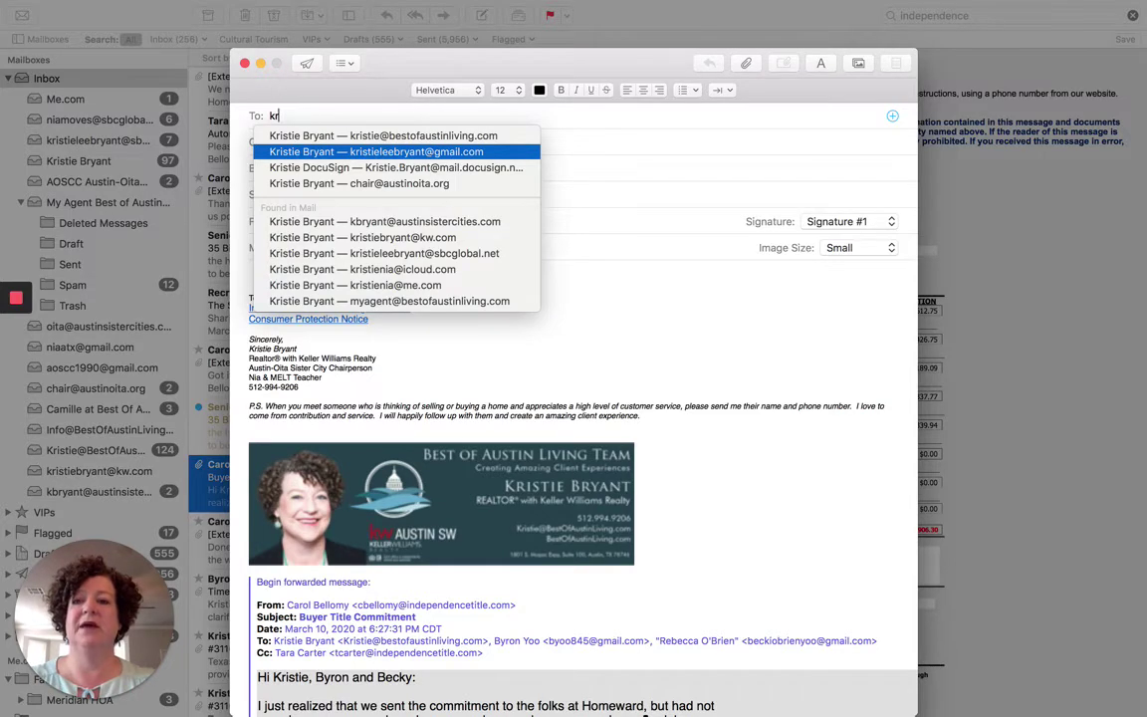
{"action": "type", "text": "docu"}
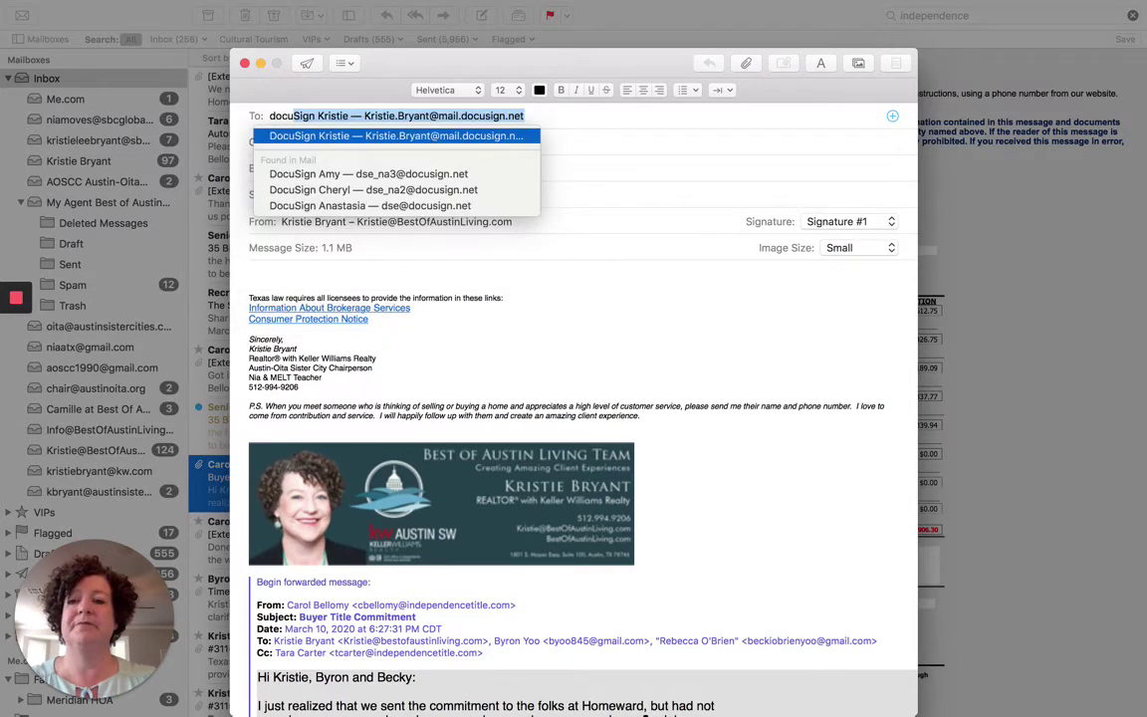
{"action": "left_click", "coordinate": [372, 138]}
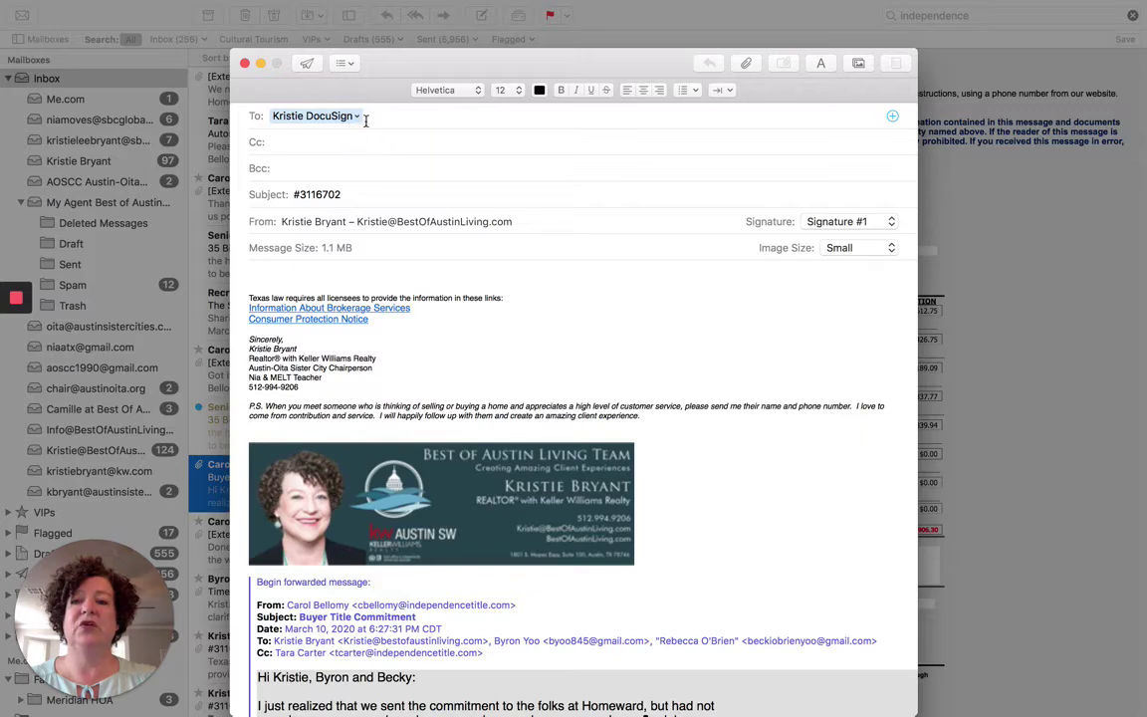
{"action": "left_click", "coordinate": [356, 116]}
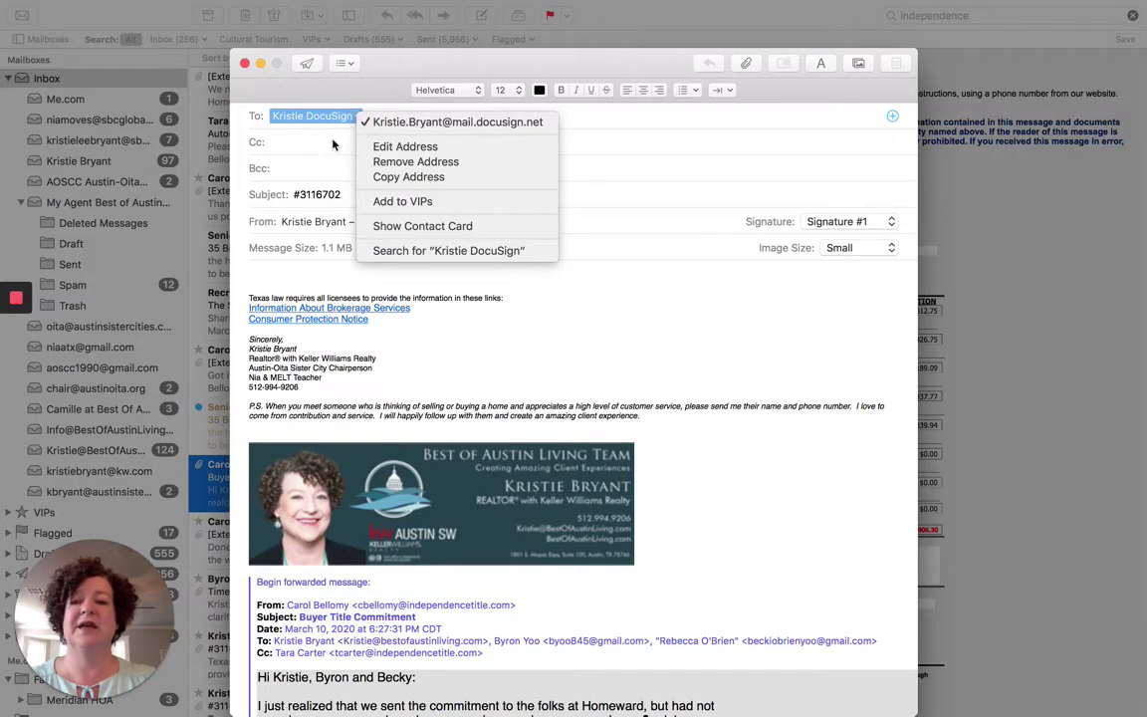
{"action": "left_click", "coordinate": [333, 145]}
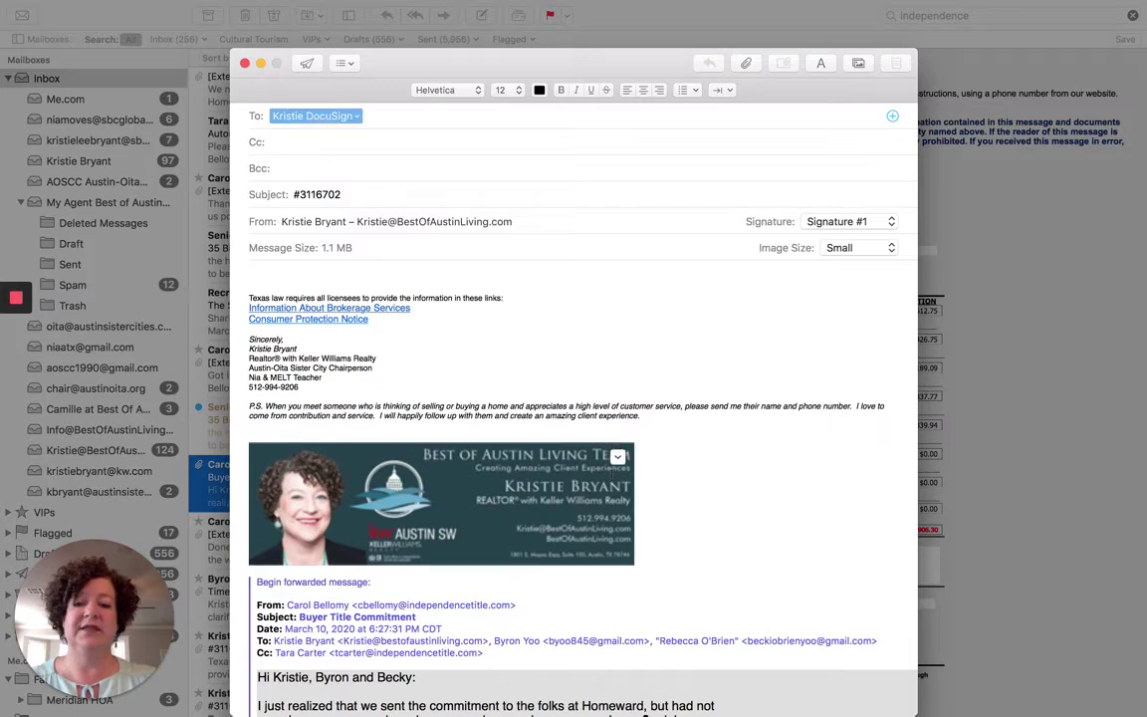
{"action": "left_click", "coordinate": [665, 500]}
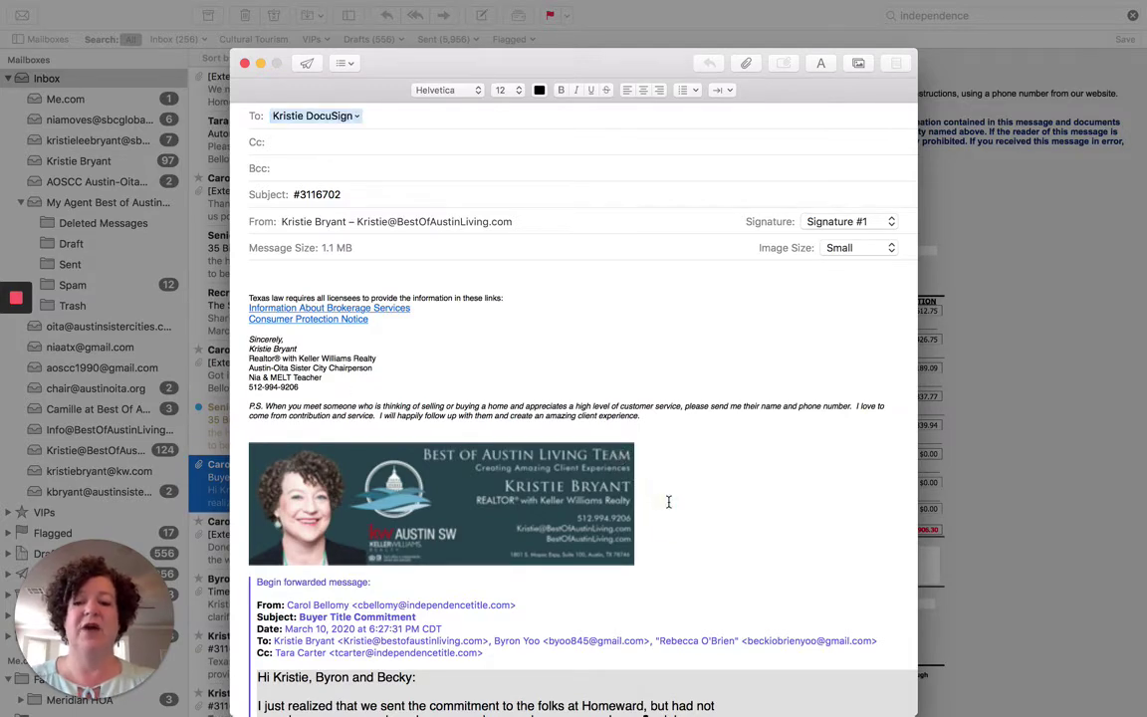
Delete the signature banner image from the forwarded message body.
{"action": "key", "text": "BackSpace"}
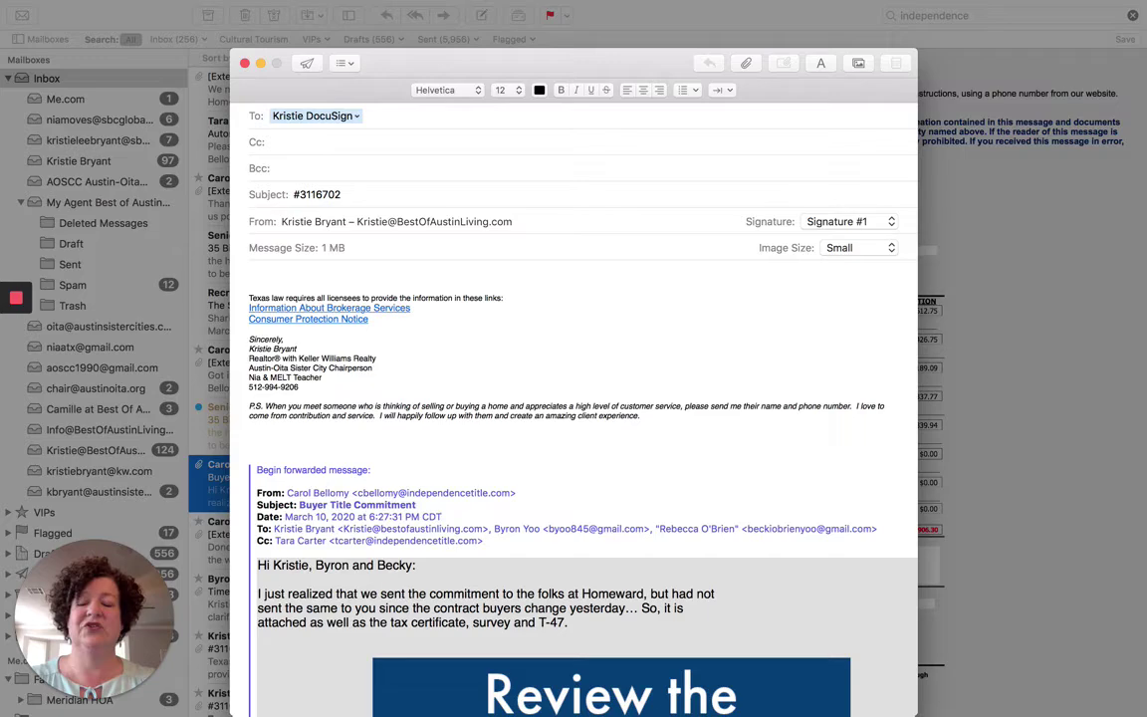
{"action": "scroll", "coordinate": [582, 478], "scroll_direction": "down", "scroll_amount": 10}
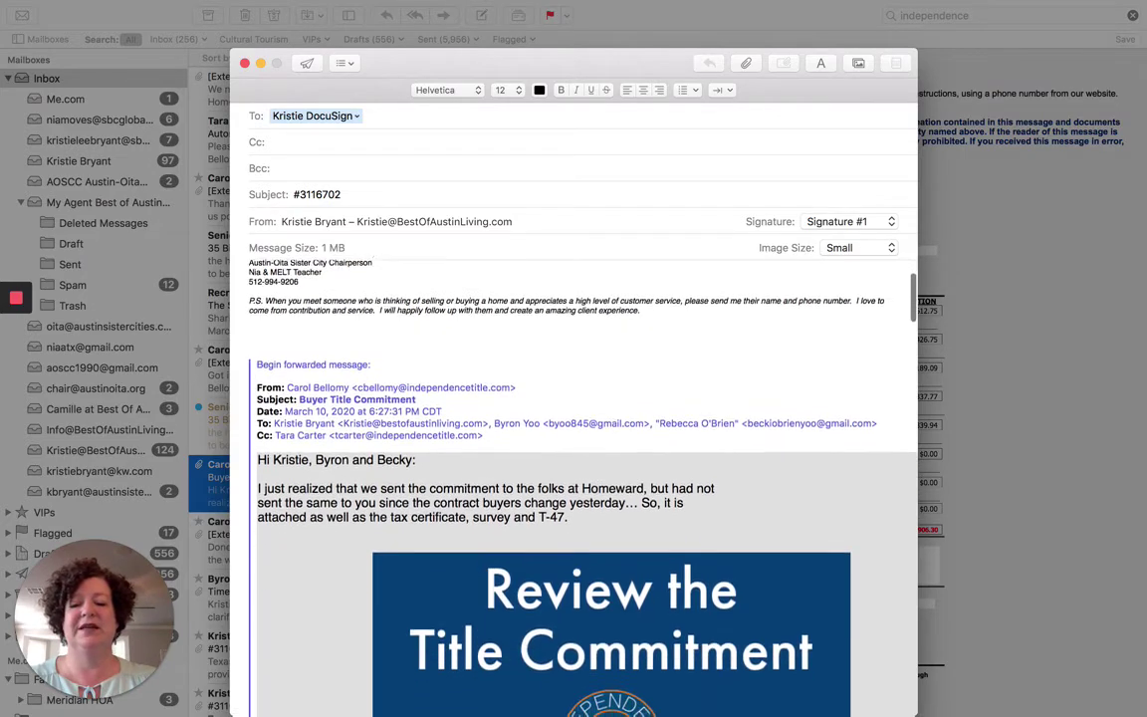
{"action": "scroll", "coordinate": [583, 477], "scroll_direction": "down", "scroll_amount": 10}
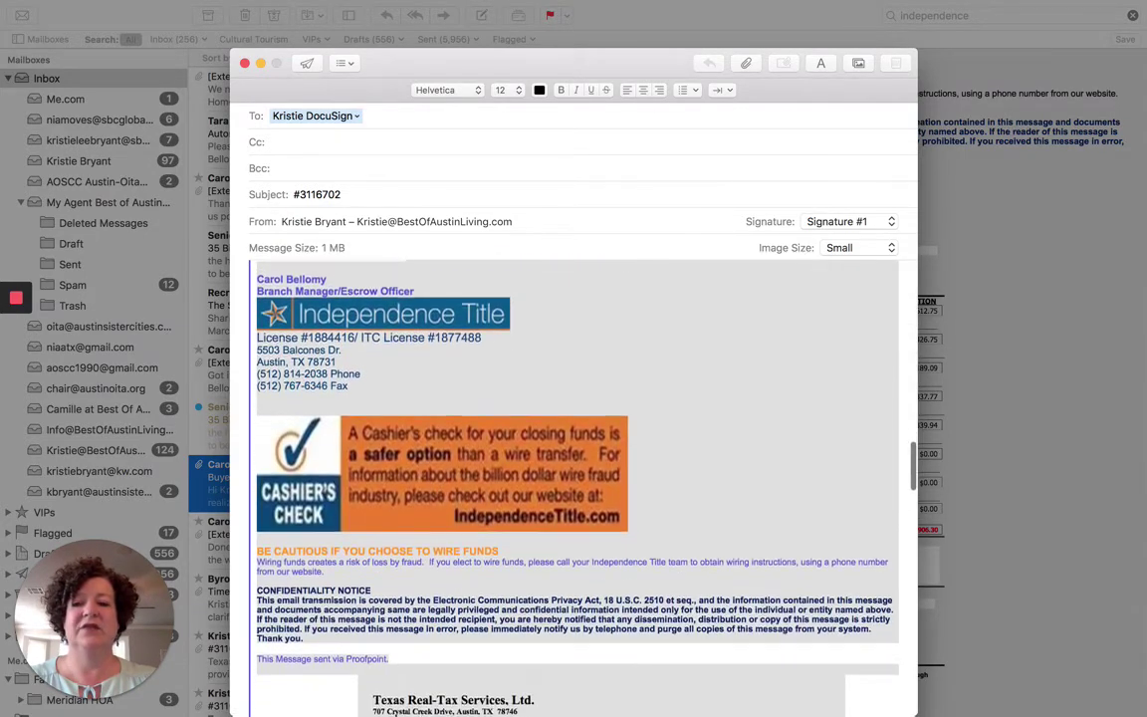
{"action": "scroll", "coordinate": [582, 477], "scroll_direction": "up", "scroll_amount": 7}
{"action": "scroll", "coordinate": [304, 264], "scroll_direction": "up", "scroll_amount": 5}
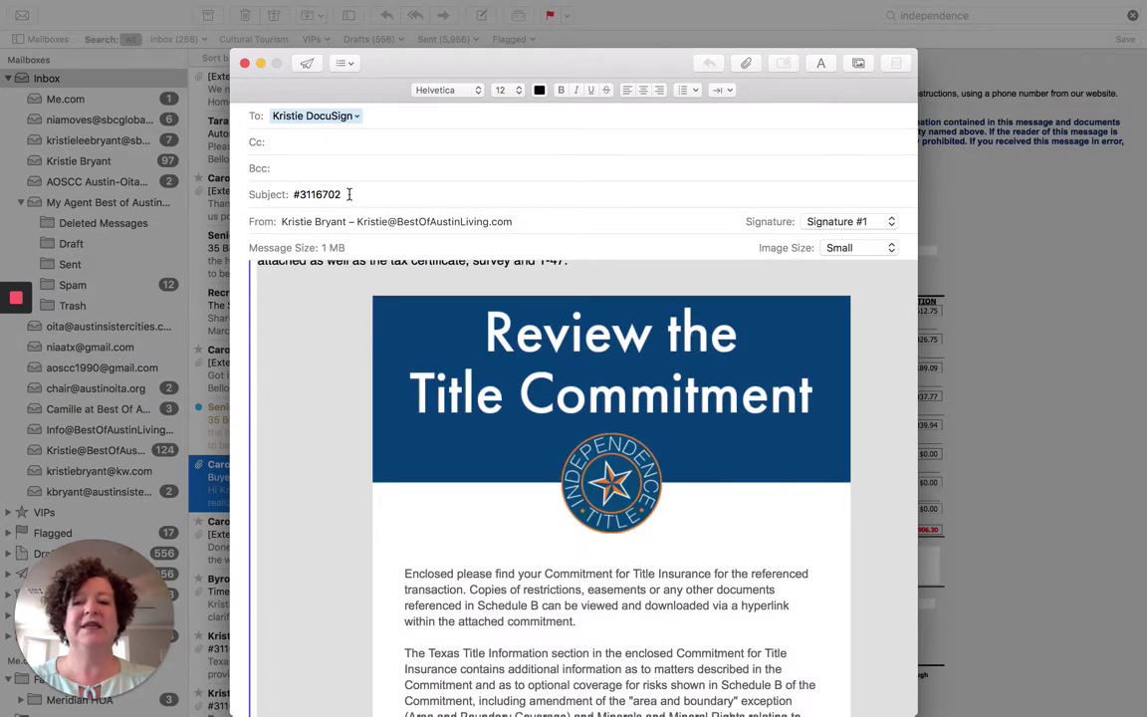
Confirm the DocuSign inbound recipient address and send the forward.
{"action": "left_click", "coordinate": [356, 117]}
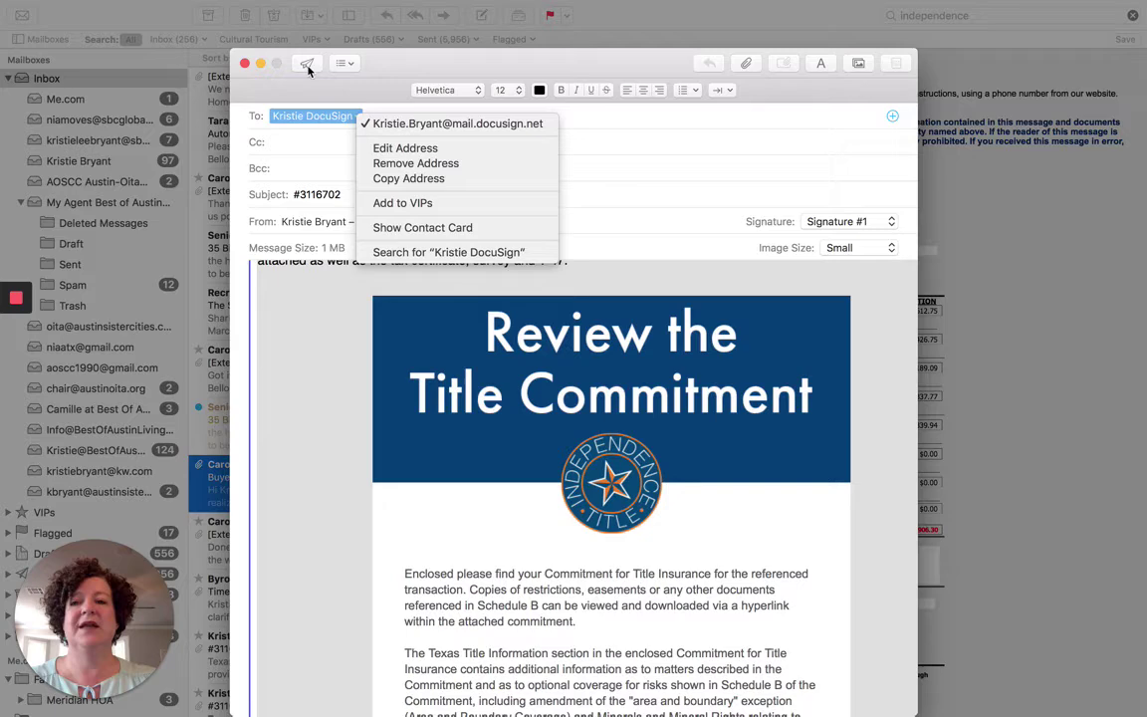
{"action": "left_click", "coordinate": [277, 54]}
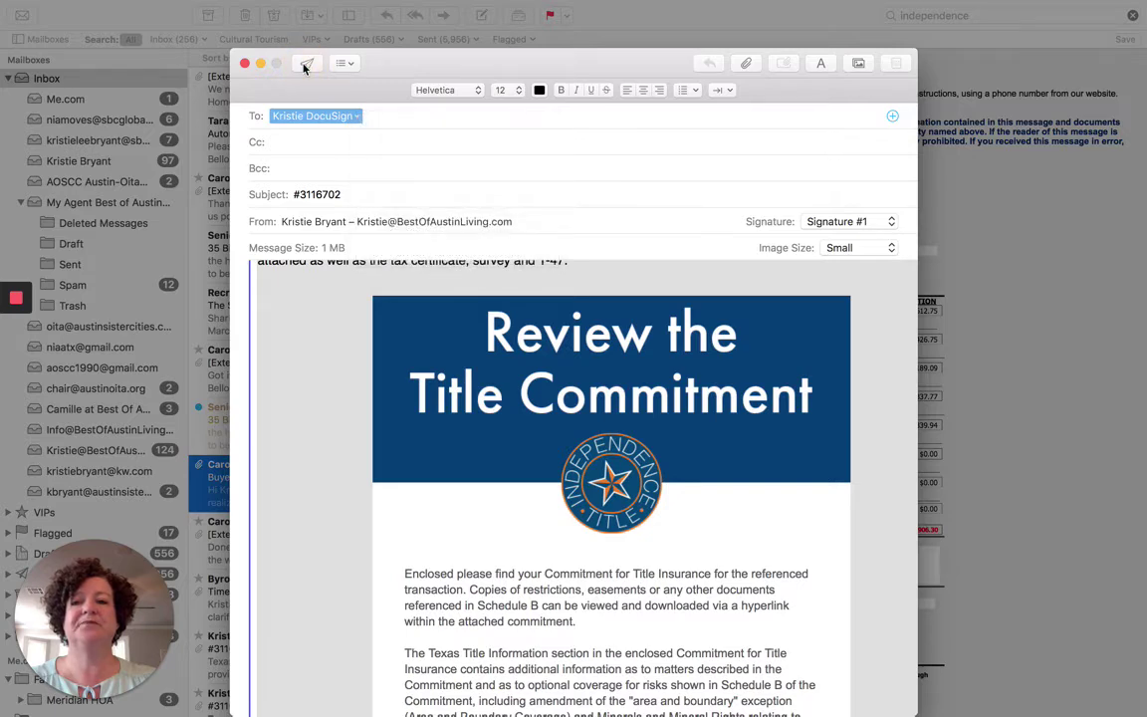
{"action": "left_click", "coordinate": [305, 66]}
{"action": "key", "text": "ctrl+Up"}
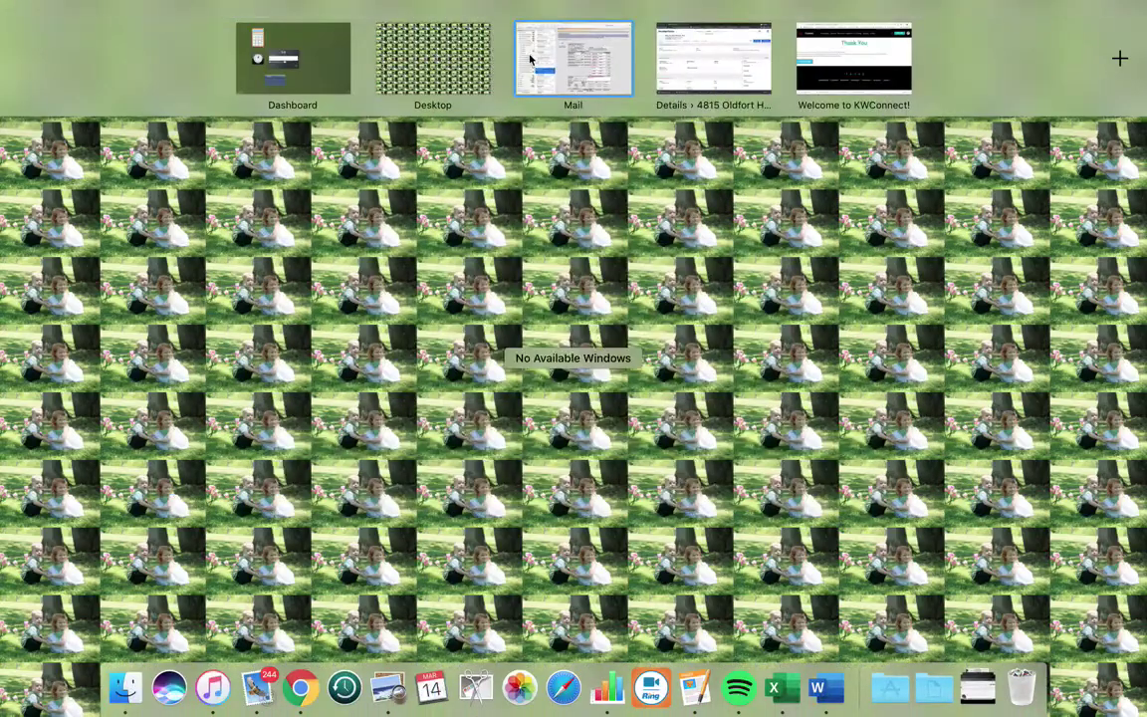
{"action": "left_click", "coordinate": [713, 62]}
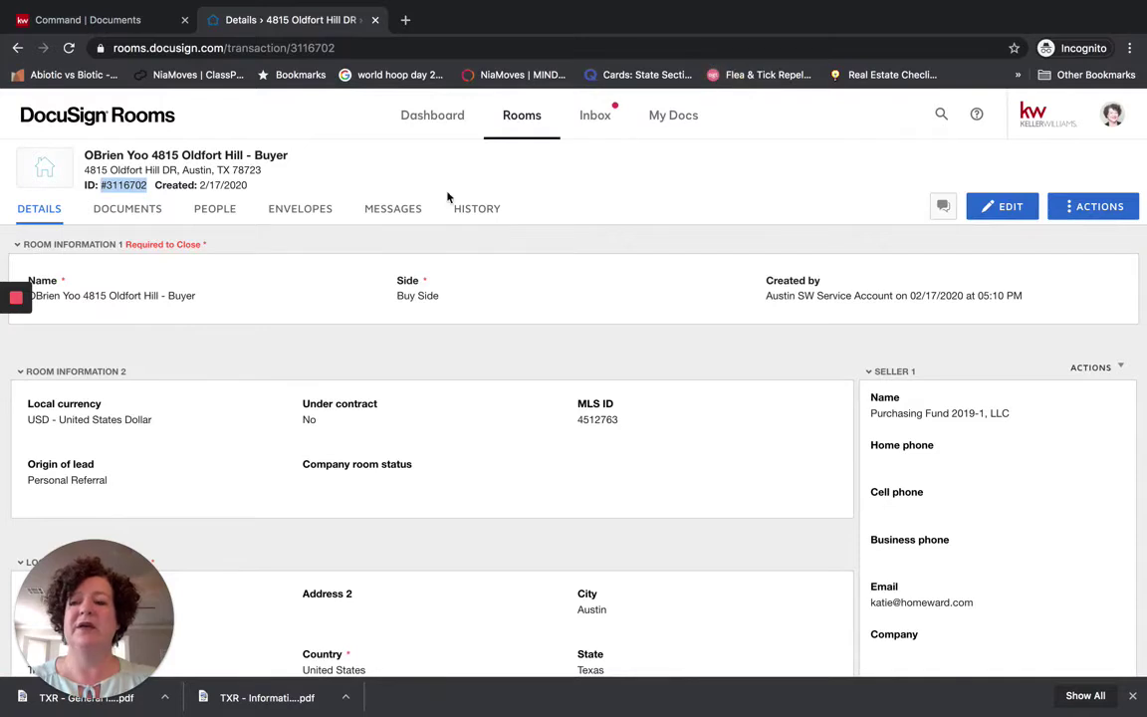
{"action": "left_click", "coordinate": [125, 217]}
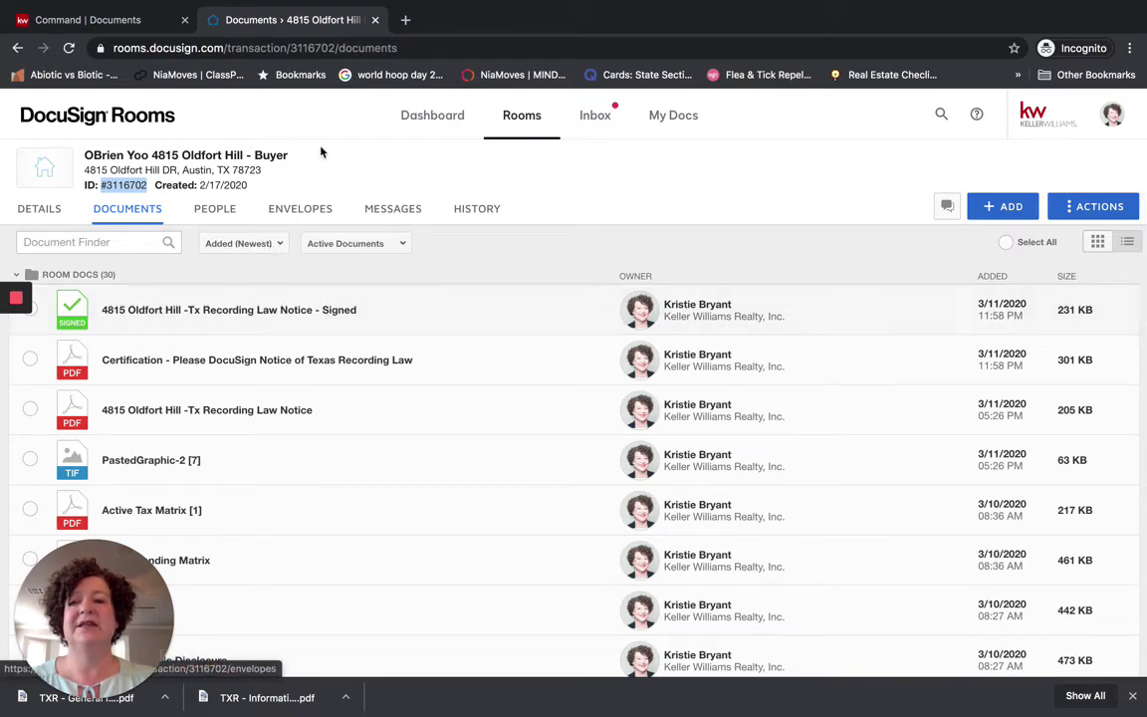
{"action": "left_click", "coordinate": [425, 127]}
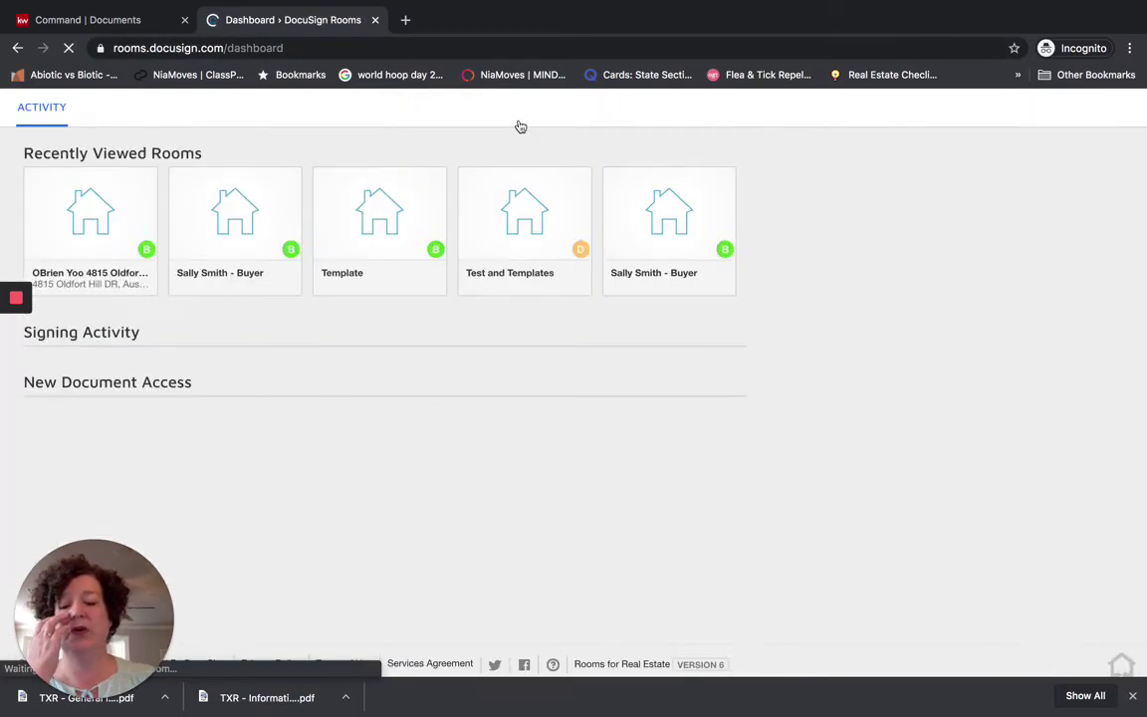
{"action": "left_click", "coordinate": [523, 152]}
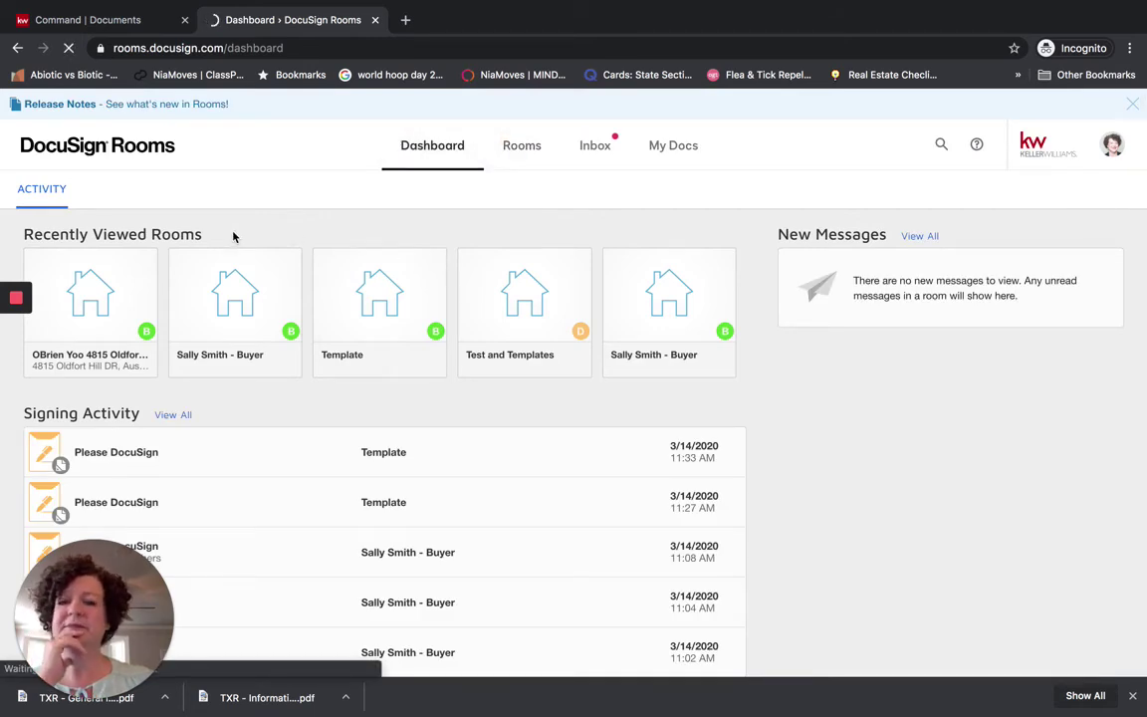
{"action": "left_click", "coordinate": [518, 157]}
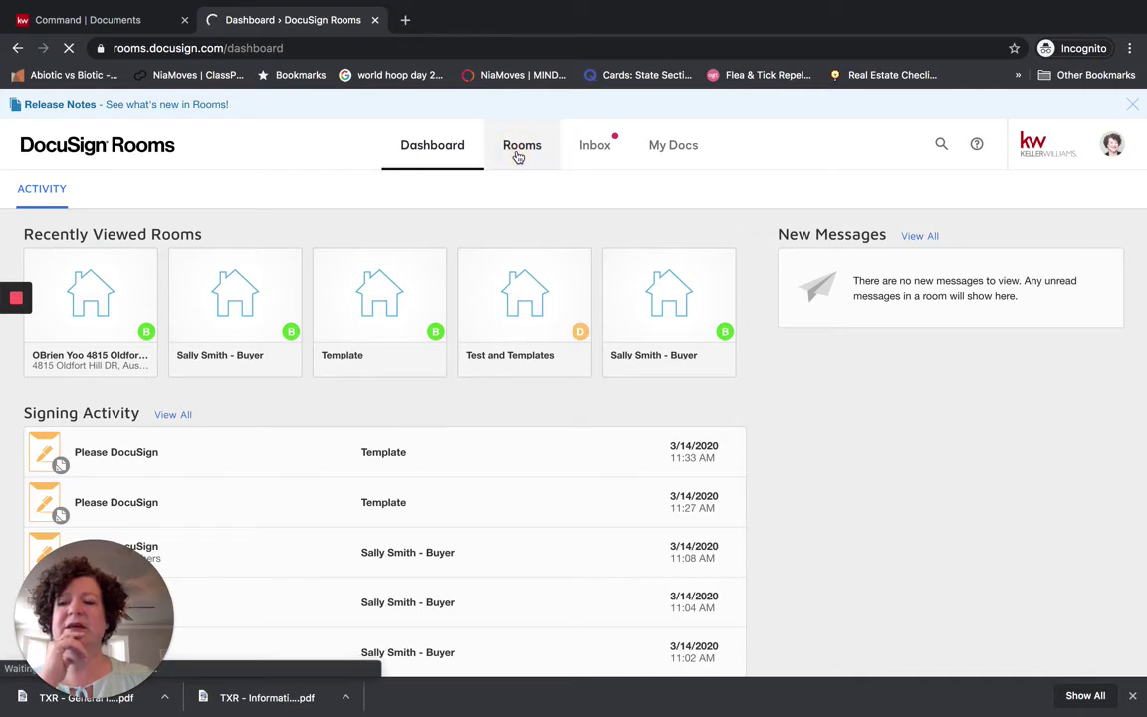
{"action": "left_click", "coordinate": [85, 322]}
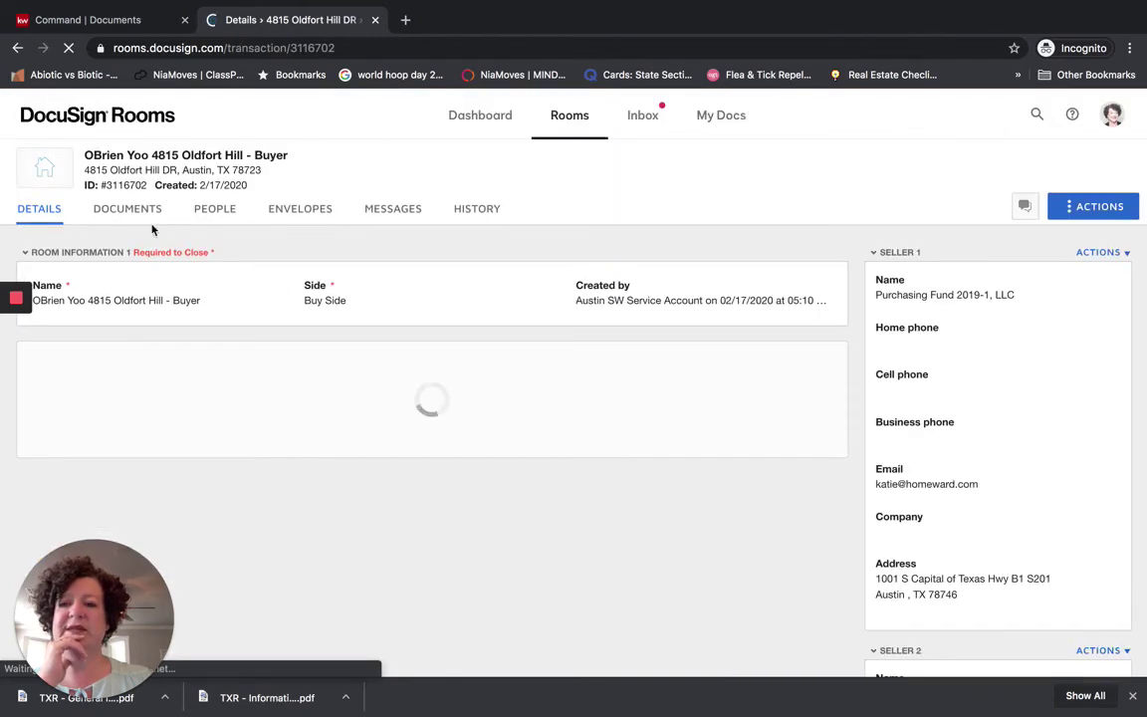
Browse the room's Documents list and preview Commitment wPremium 2014, then close the viewer.
{"action": "left_click", "coordinate": [128, 213]}
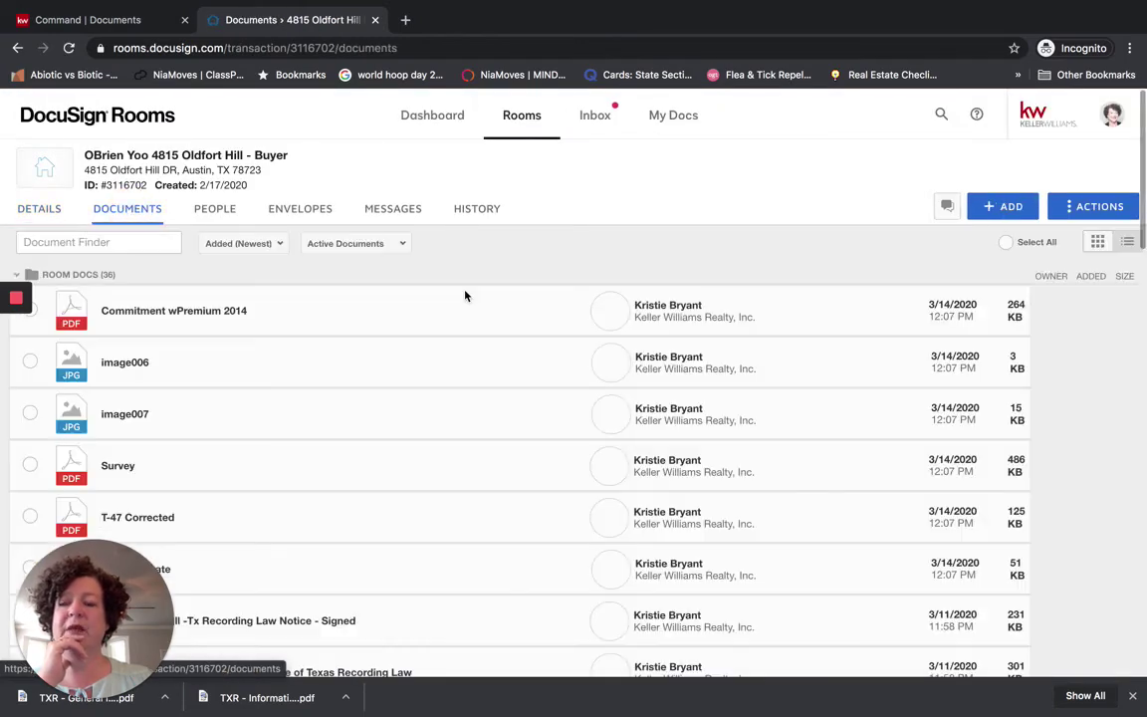
{"action": "scroll", "coordinate": [465, 348], "scroll_direction": "down", "scroll_amount": 5}
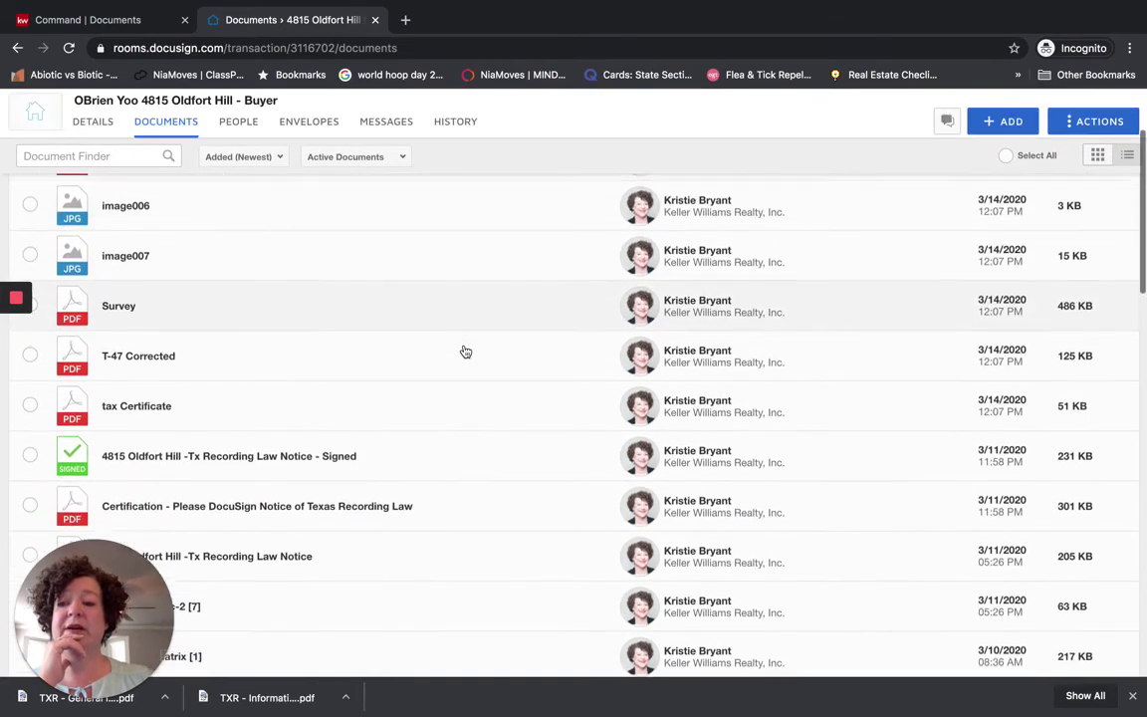
{"action": "scroll", "coordinate": [465, 351], "scroll_direction": "up", "scroll_amount": 3}
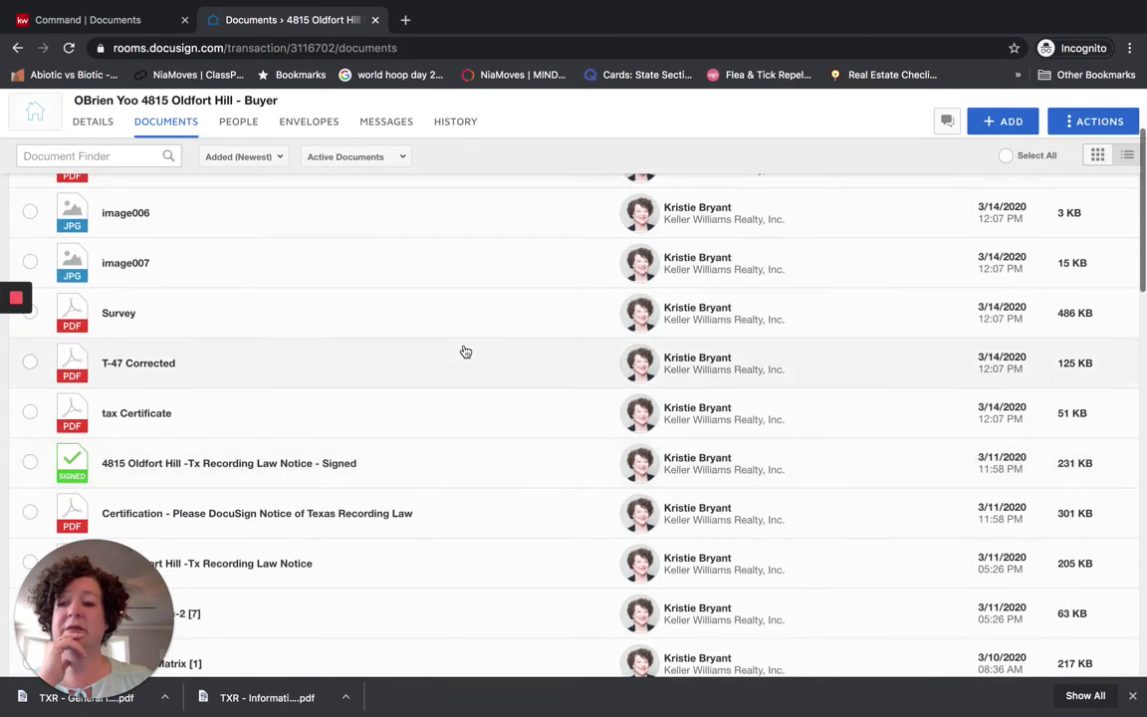
{"action": "scroll", "coordinate": [248, 335], "scroll_direction": "up", "scroll_amount": 2}
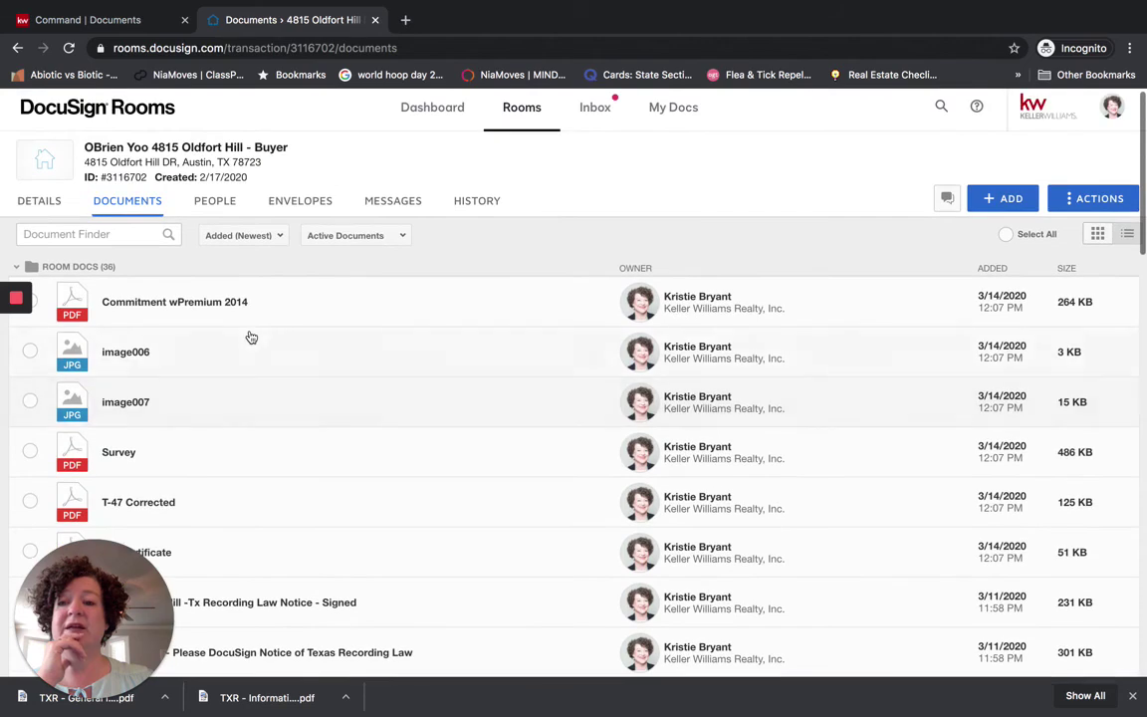
{"action": "left_click", "coordinate": [207, 302]}
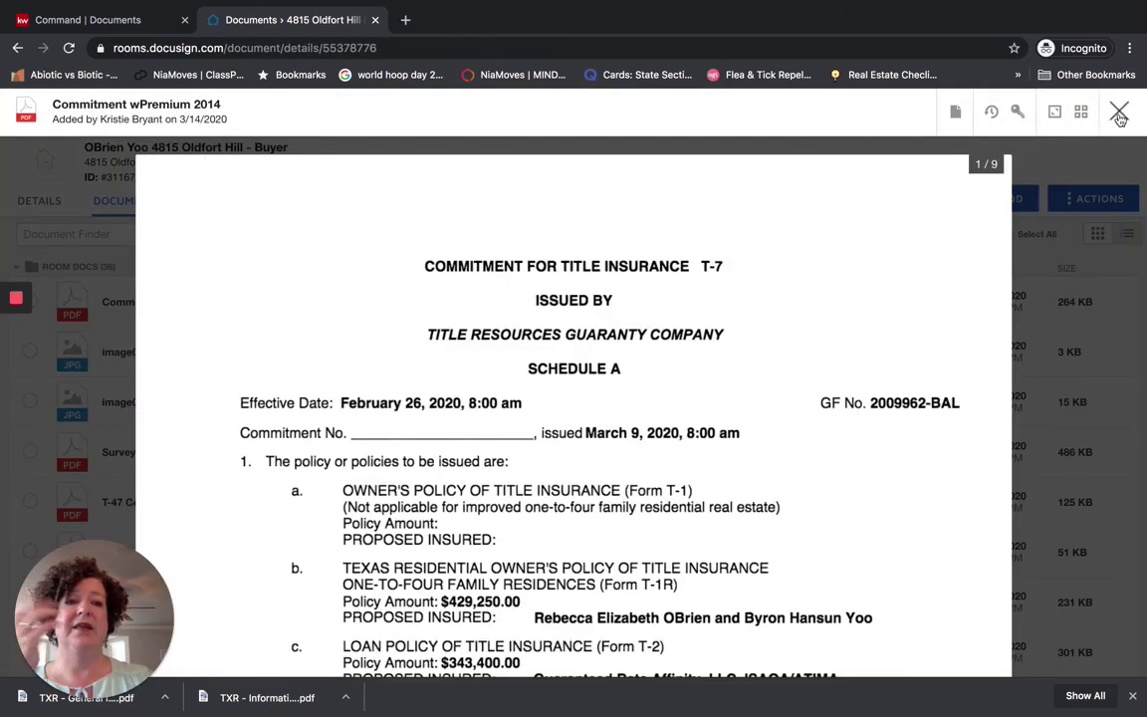
{"action": "left_click", "coordinate": [1118, 112]}
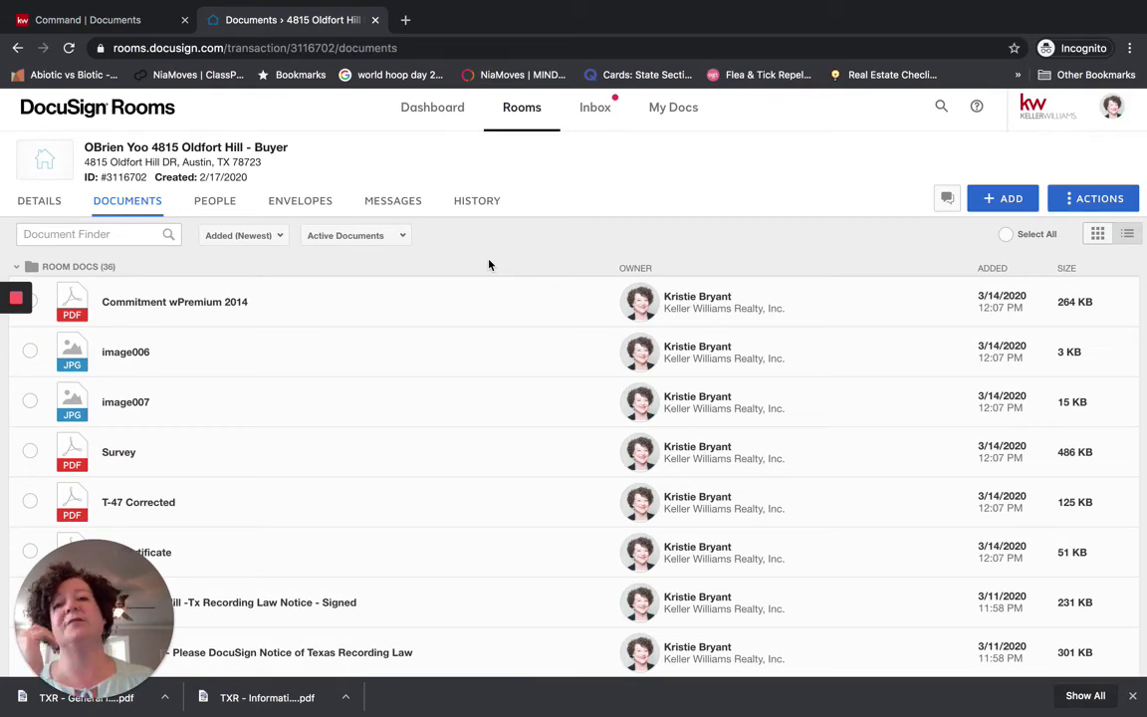